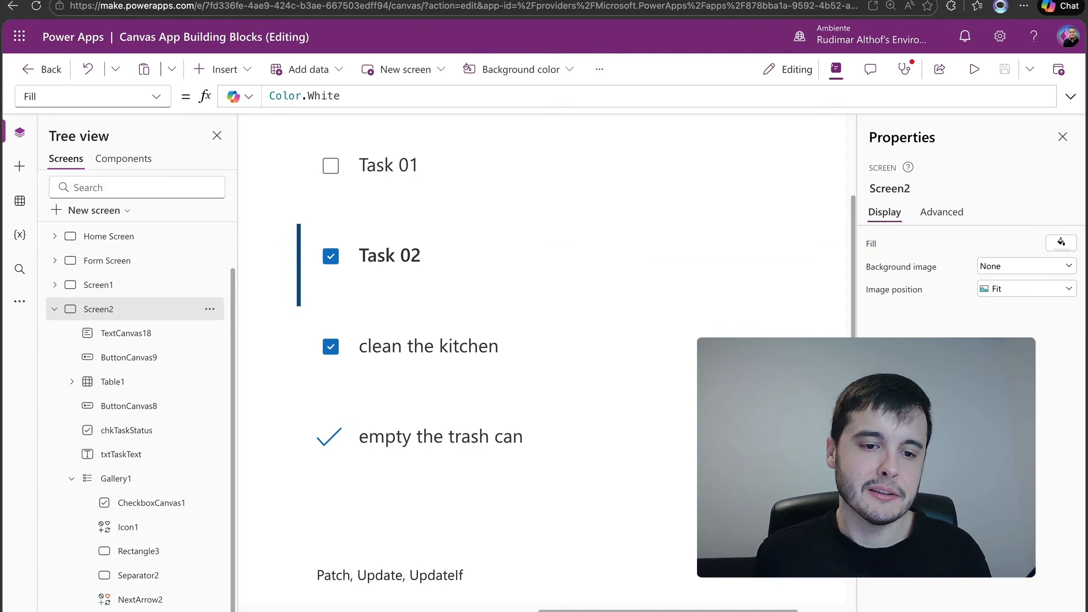
# Exit the app preview and hide the screen's properties to free up canvas space
pyautogui.scroll(1, 495, 383)
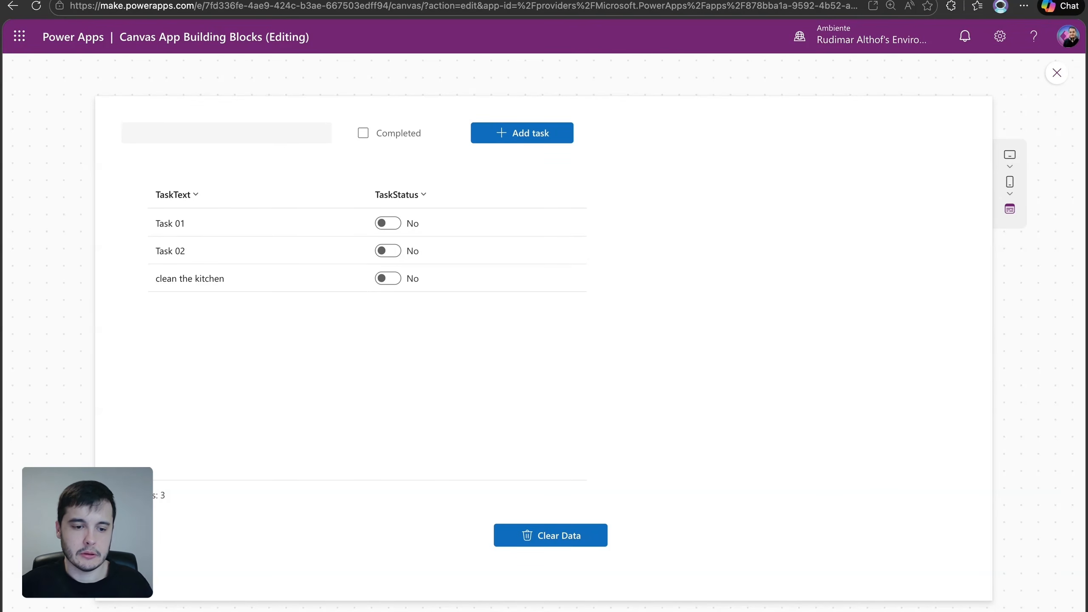
pyautogui.click(1056, 73)
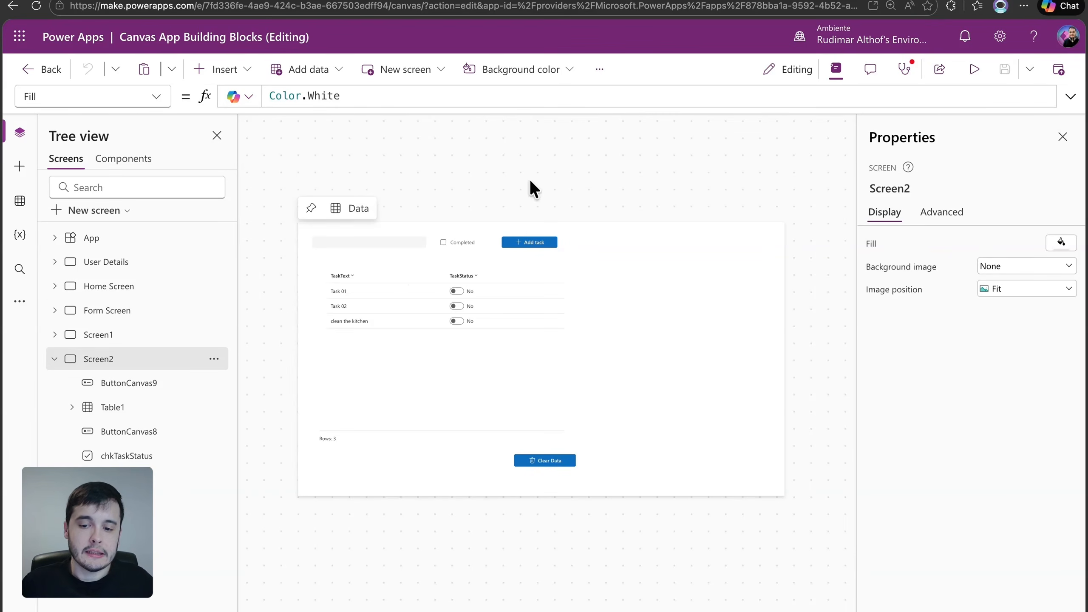
pyautogui.click(1062, 137)
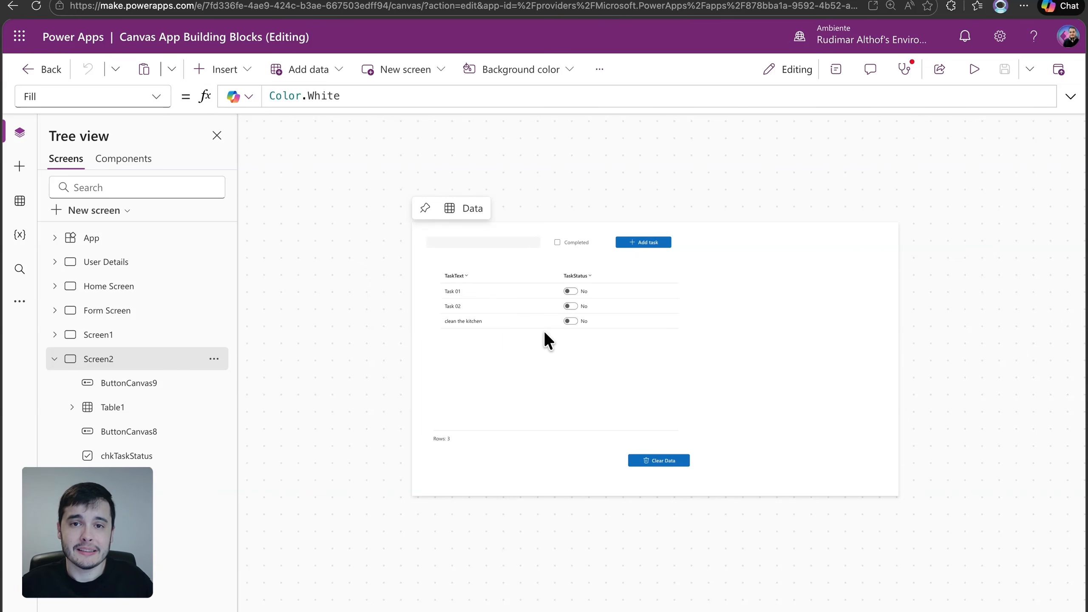
# Insert a vertical gallery on Screen2 and place it in the empty area beside the task table
pyautogui.click(545, 355)
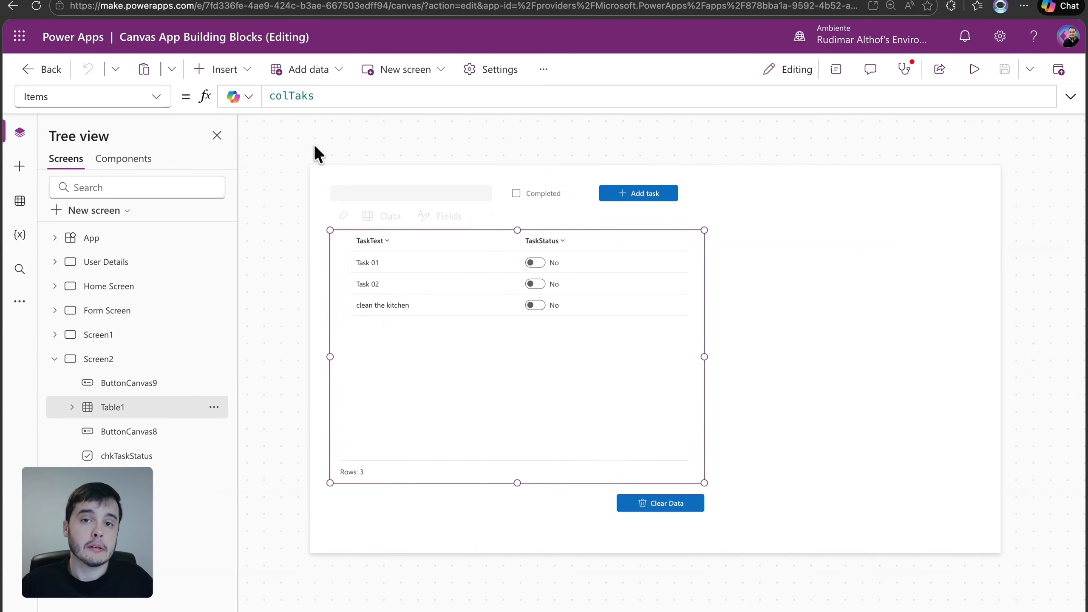
pyautogui.click(249, 73)
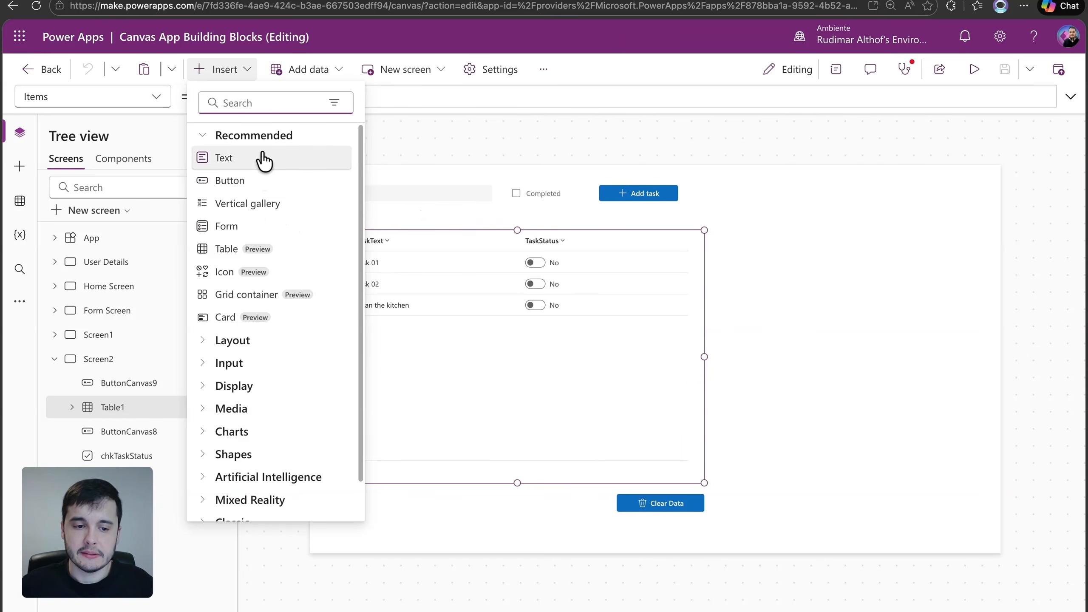
pyautogui.write('galle')
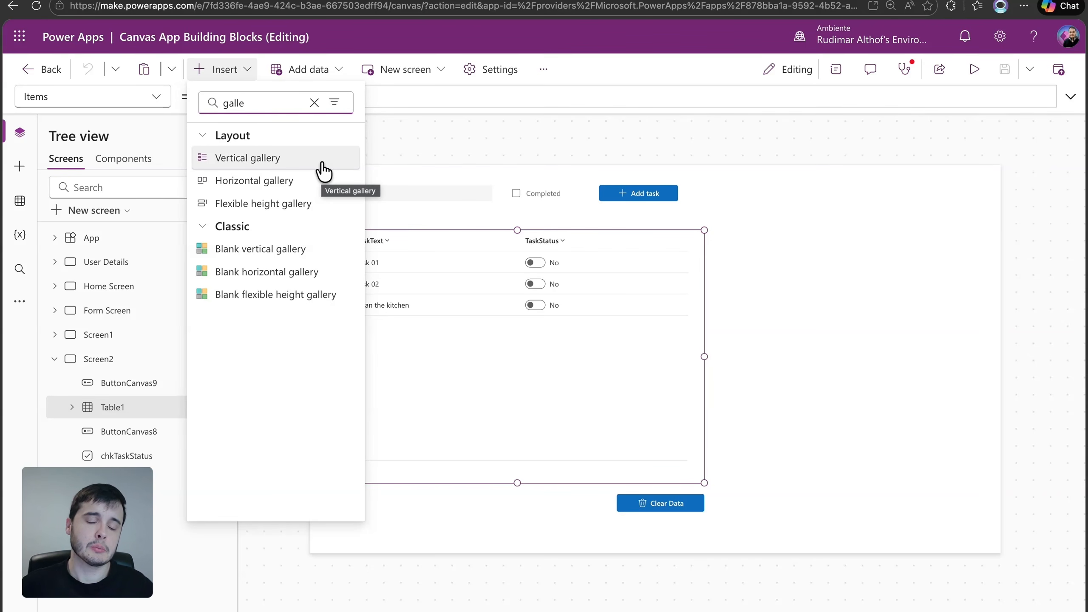
pyautogui.click(286, 162)
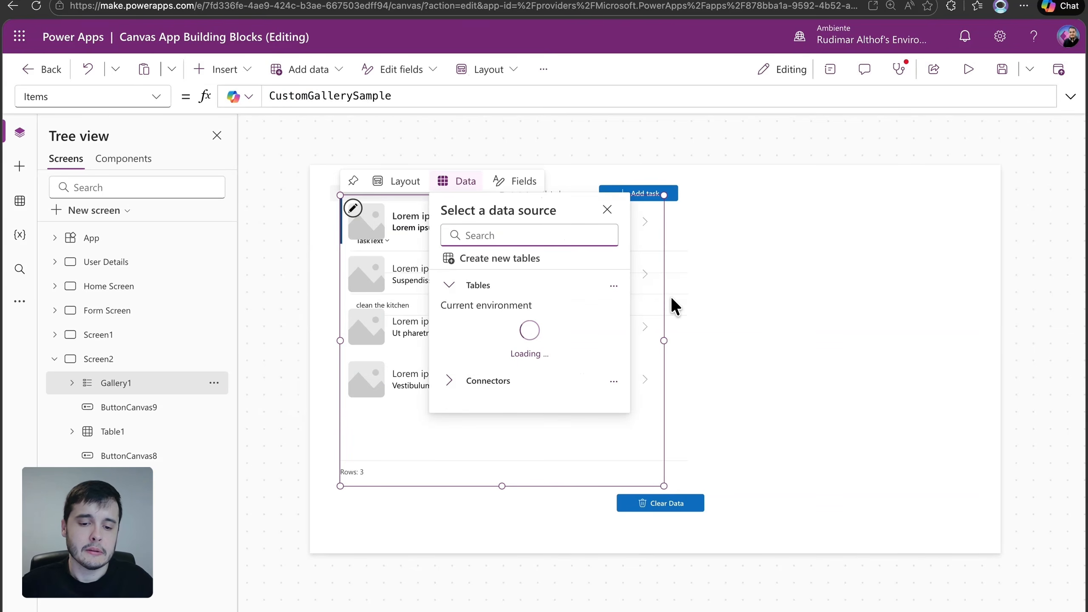
pyautogui.moveTo(665, 310); pyautogui.dragTo(1041, 319)
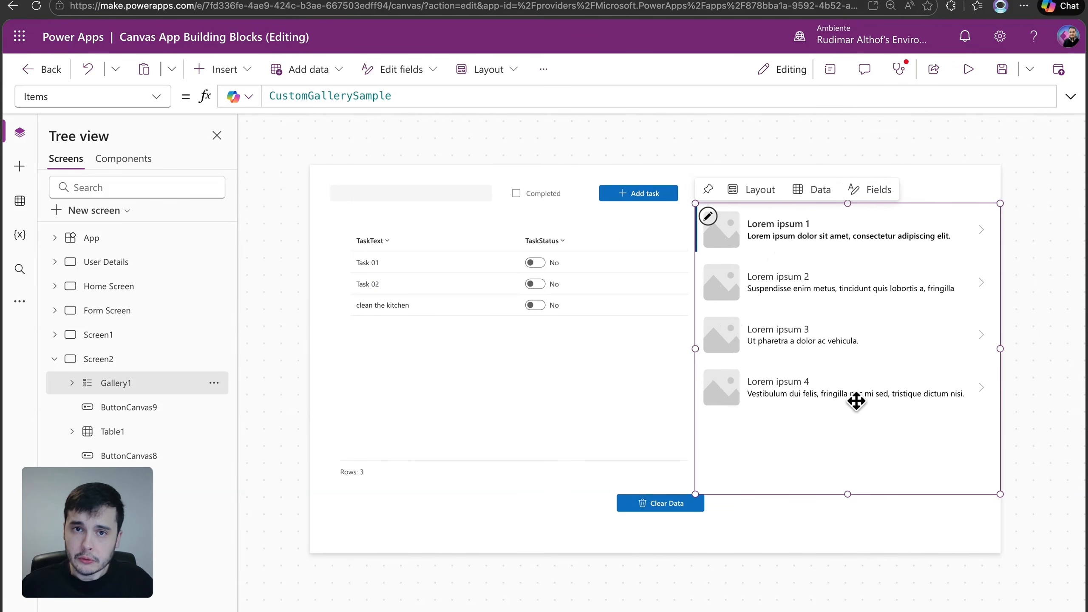
# Examine the image, text and arrow controls that make up the new gallery's first item
pyautogui.click(733, 232)
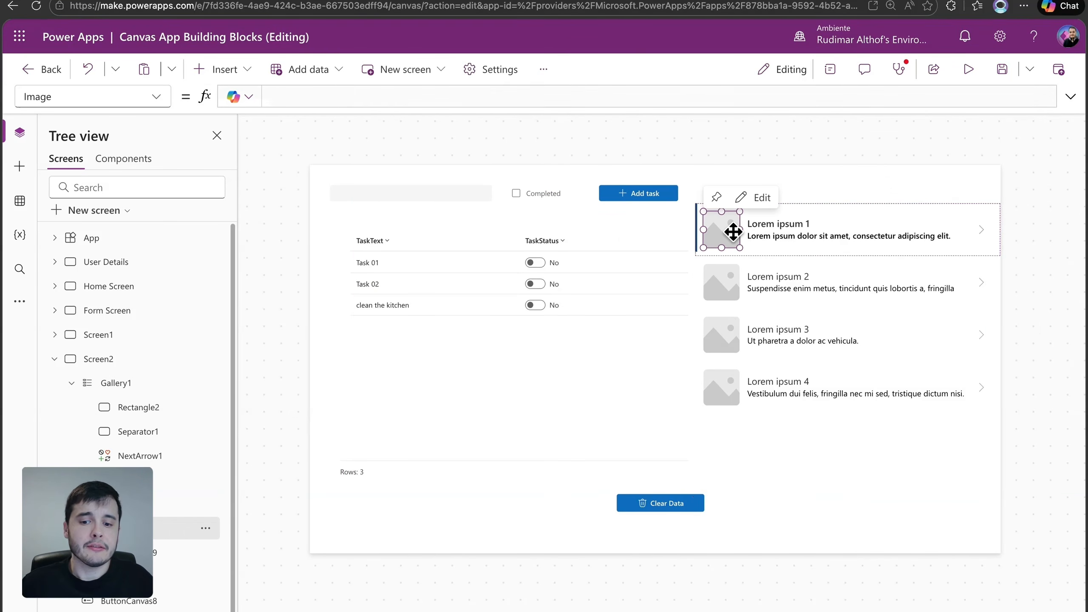
pyautogui.click(777, 228)
pyautogui.click(979, 237)
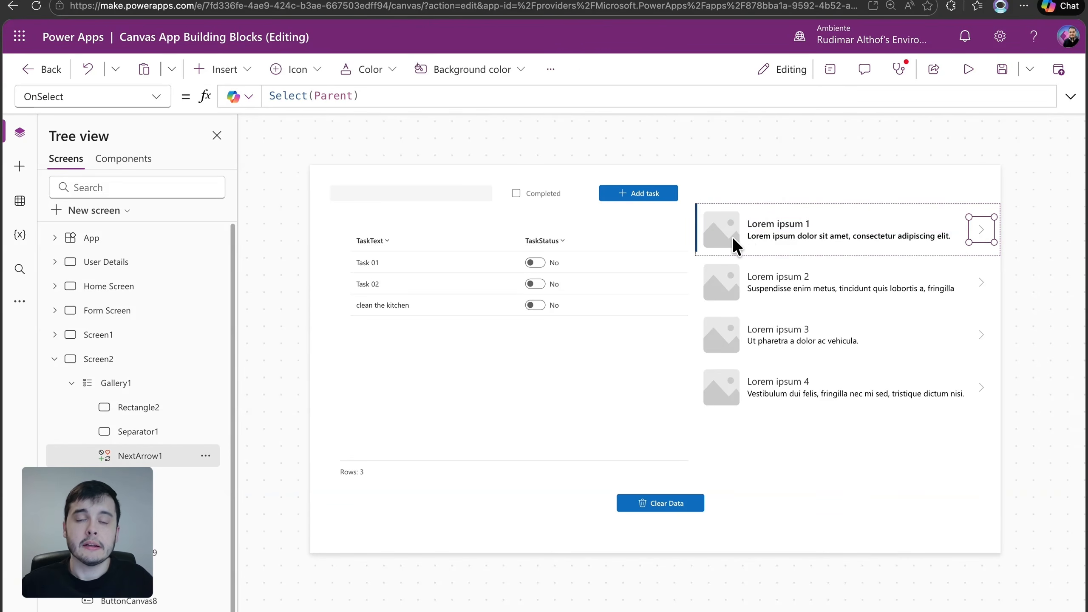
pyautogui.moveTo(730, 233)
pyautogui.mouseDown()
pyautogui.moveTo(848, 232)
pyautogui.moveTo(726, 225)
pyautogui.mouseUp()
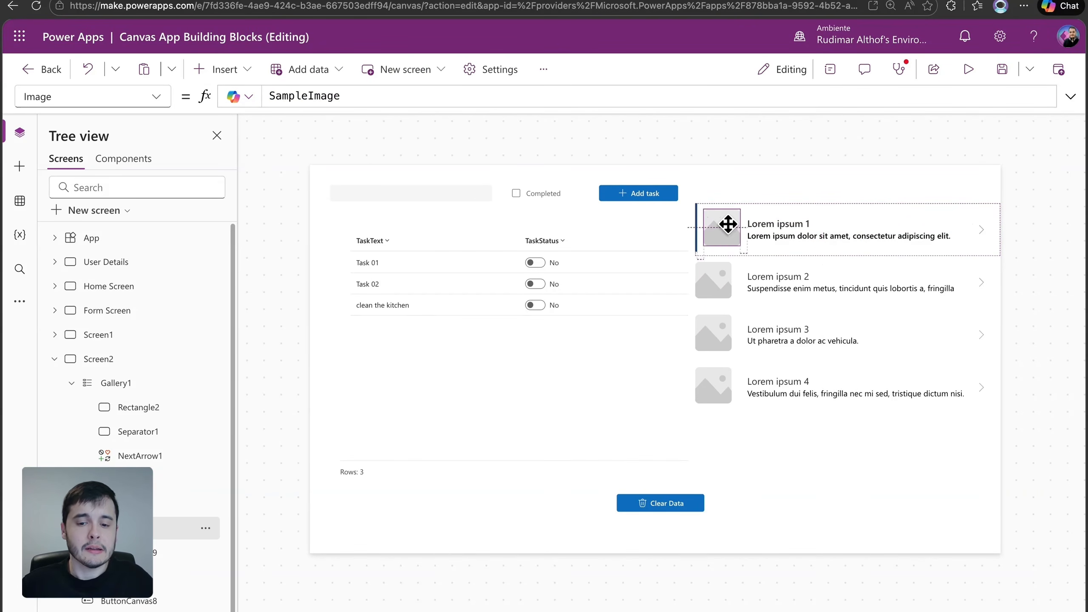
pyautogui.click(804, 236)
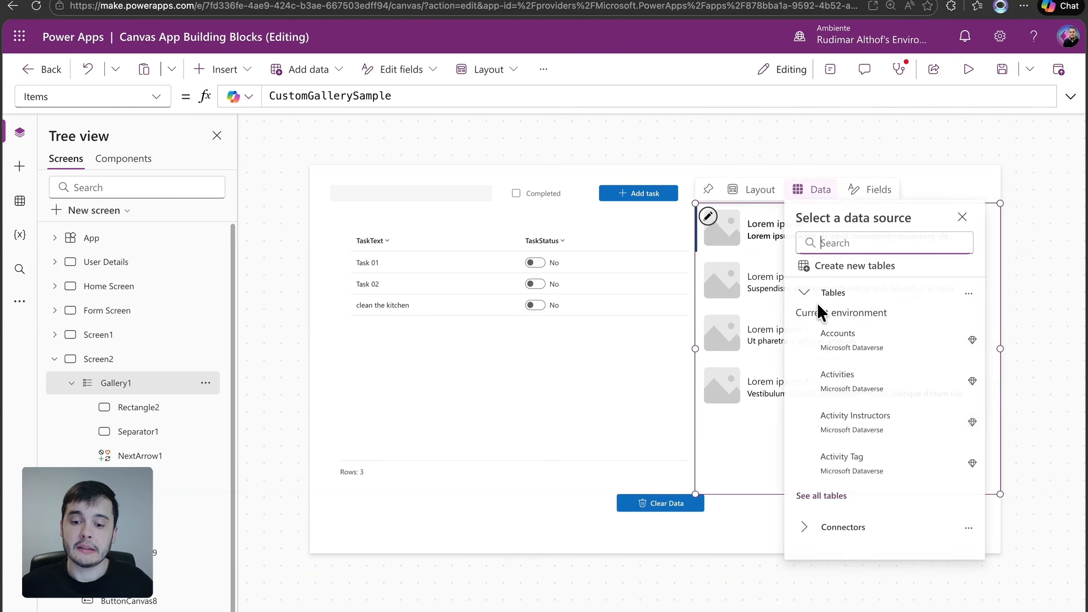
pyautogui.click(690, 394)
pyautogui.click(797, 418)
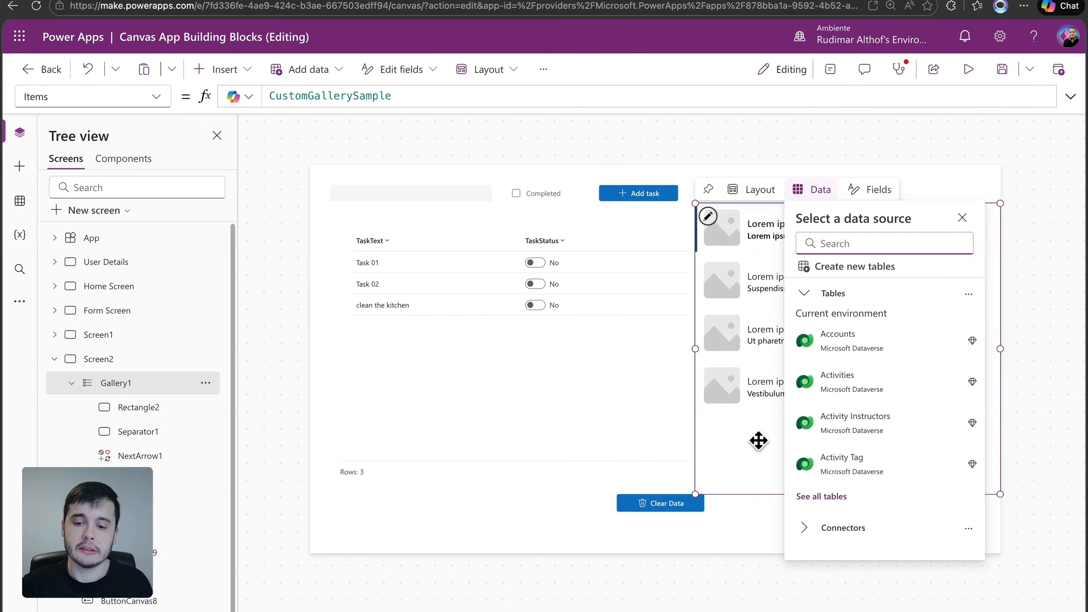
pyautogui.moveTo(851, 373)
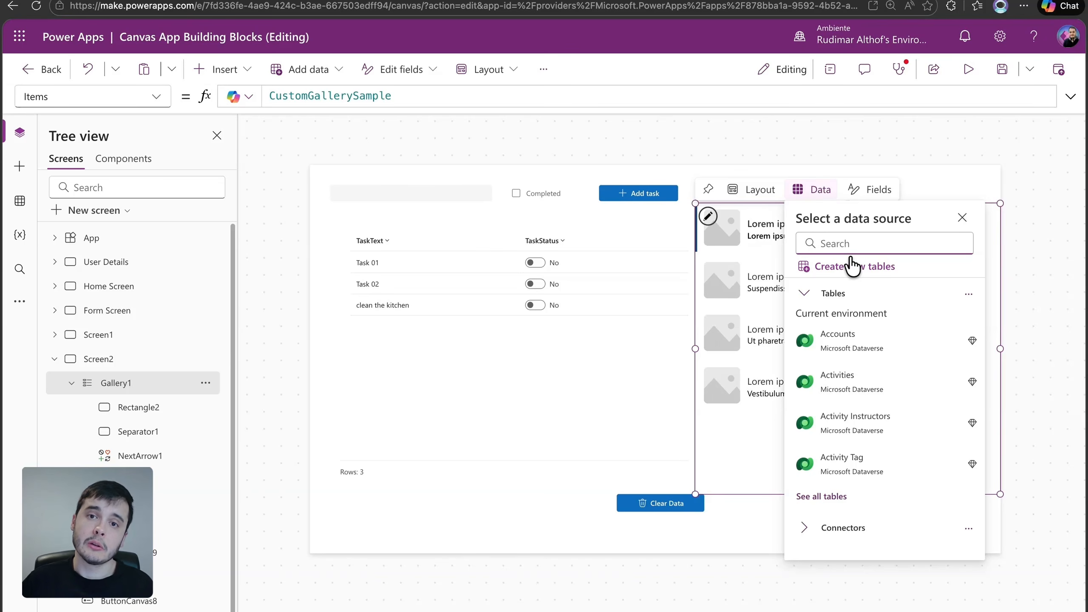
# Narrow the task table slightly so that it clears the gallery
pyautogui.click(544, 349)
pyautogui.moveTo(704, 357); pyautogui.dragTo(678, 357)
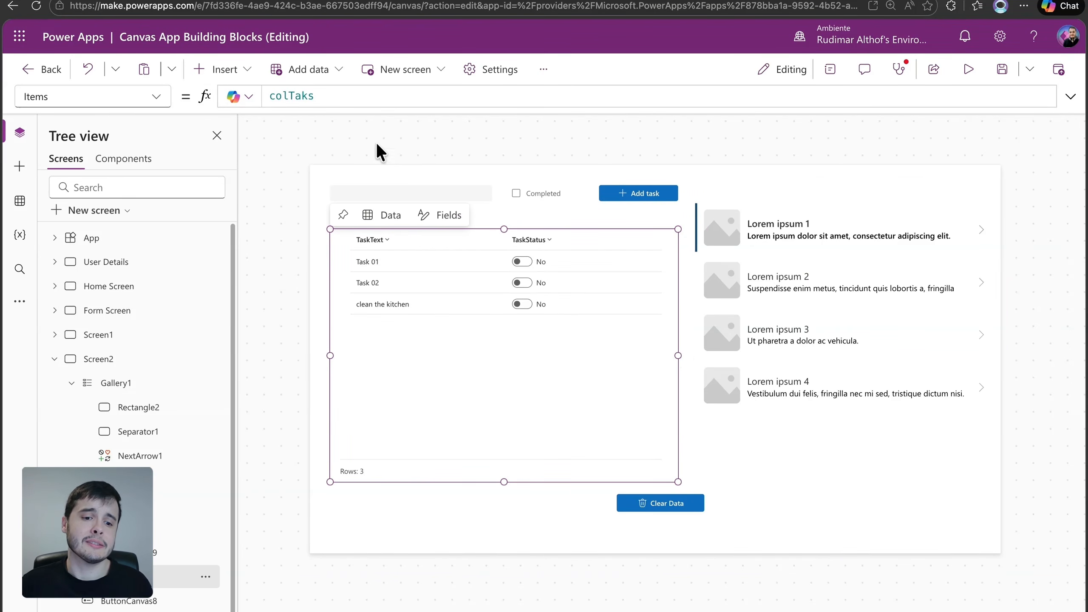
# Set the gallery's Items to the table's collection, colTaks, and shorten the gallery to a height of about 444
pyautogui.doubleClick(322, 97)
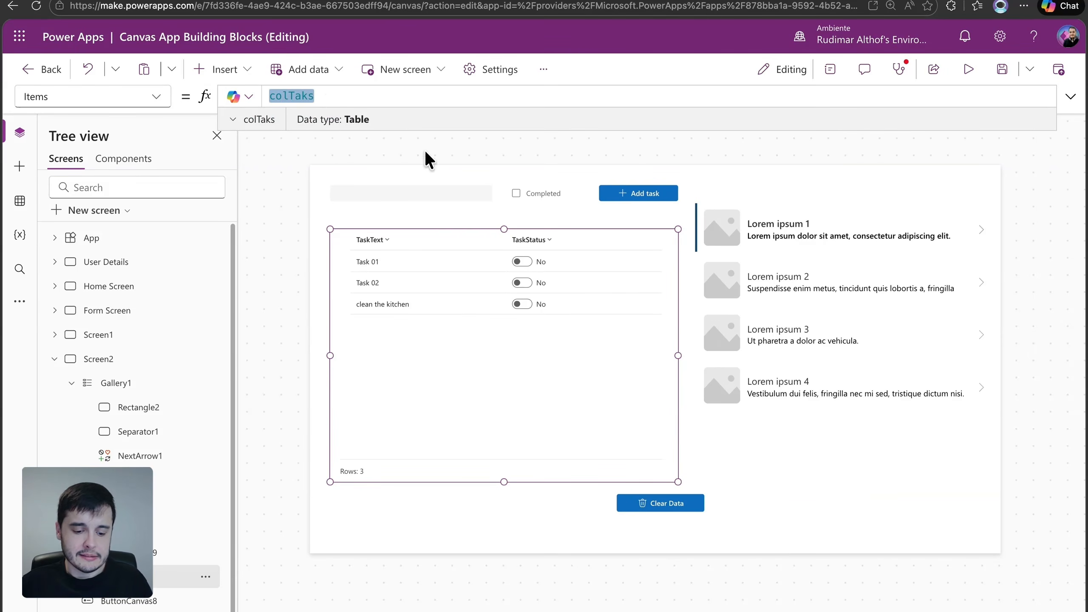
pyautogui.click(808, 448)
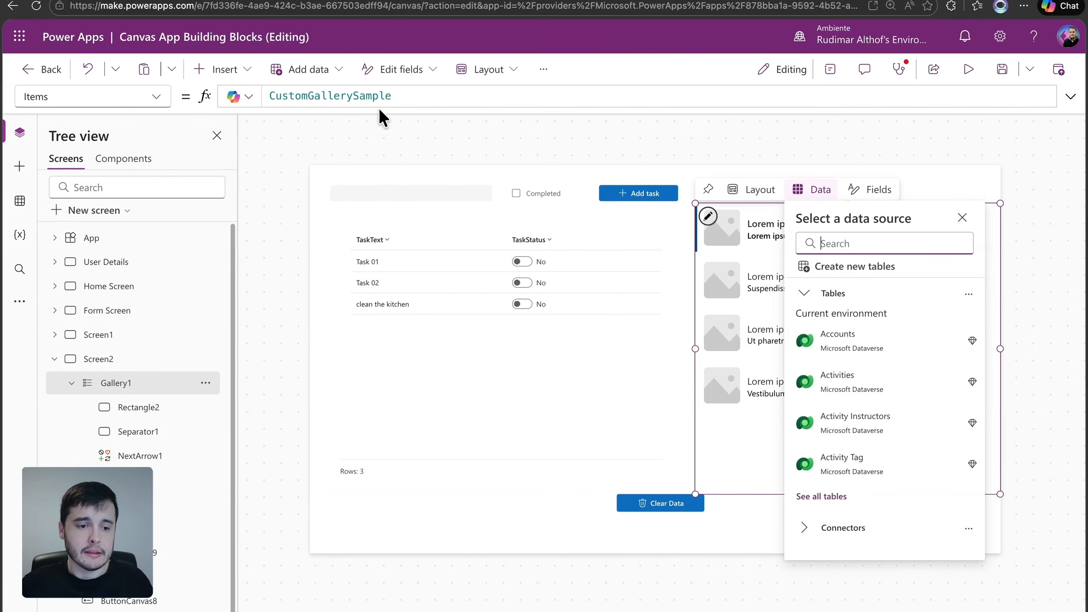
pyautogui.doubleClick(424, 95)
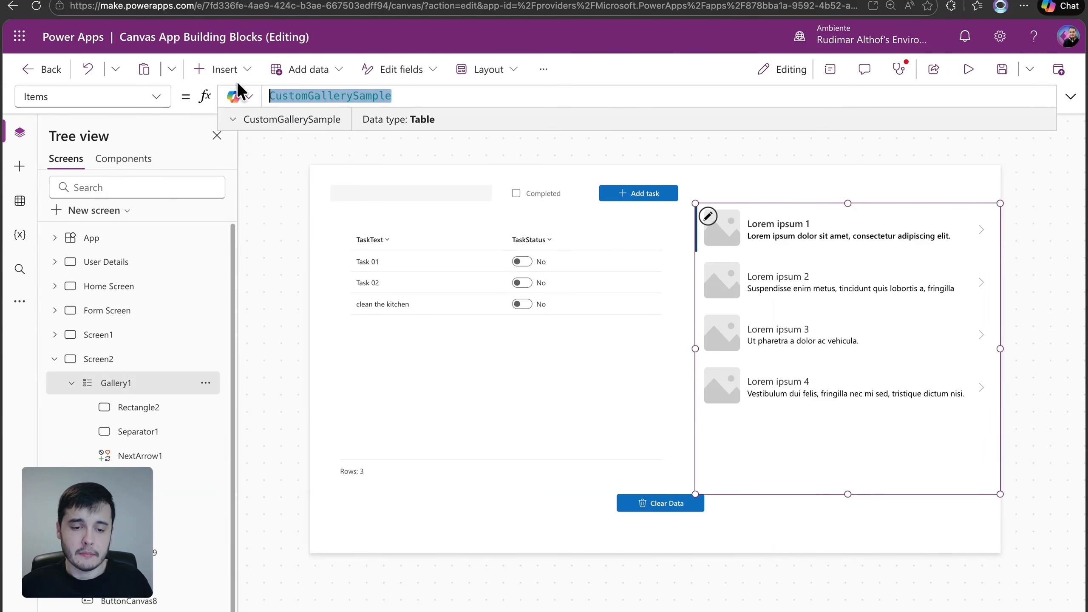
pyautogui.write('colTaks')
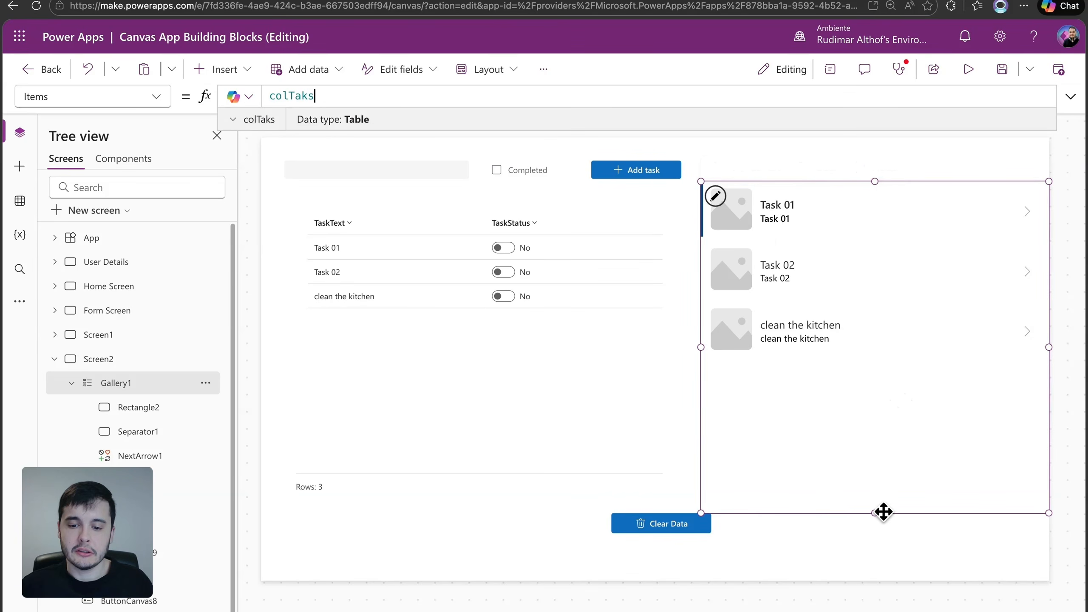
pyautogui.moveTo(874, 510); pyautogui.dragTo(897, 439)
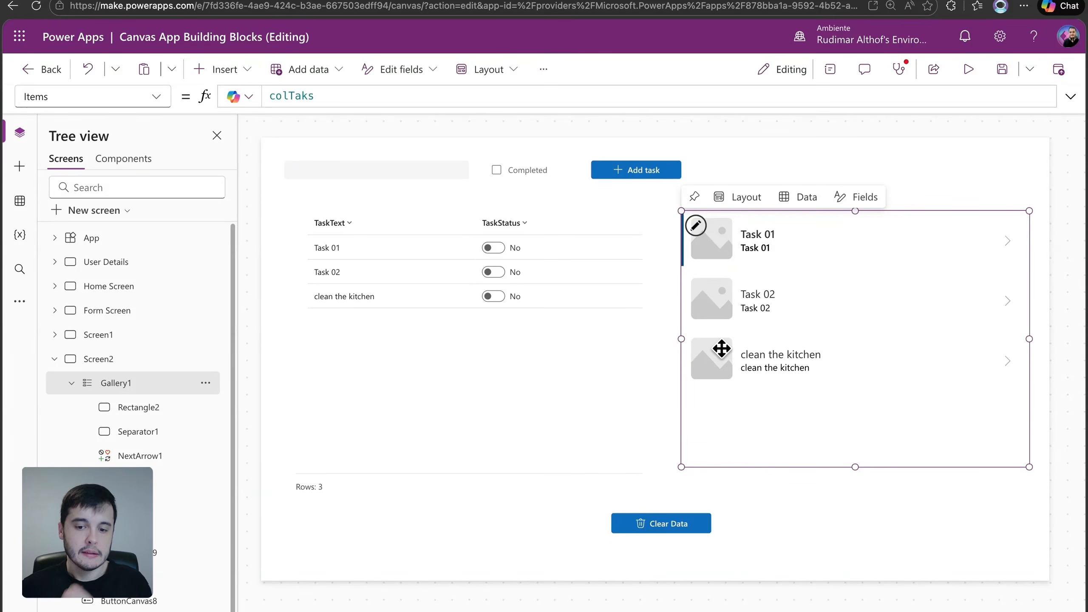
# Examine the image source and the title and subtitle text formulas in the gallery's first task item
pyautogui.click(726, 247)
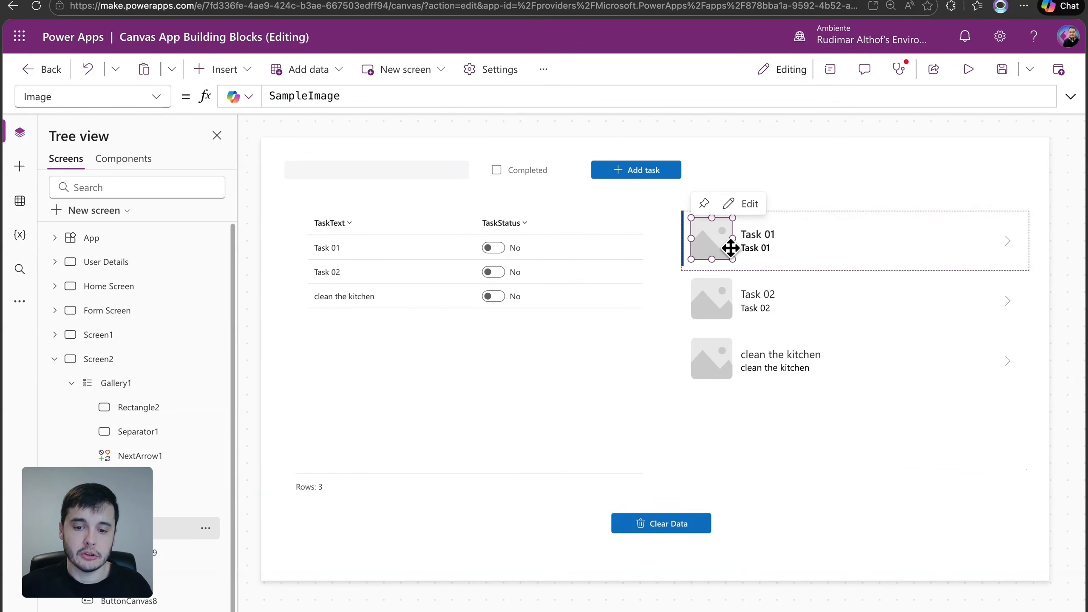
pyautogui.click(810, 259)
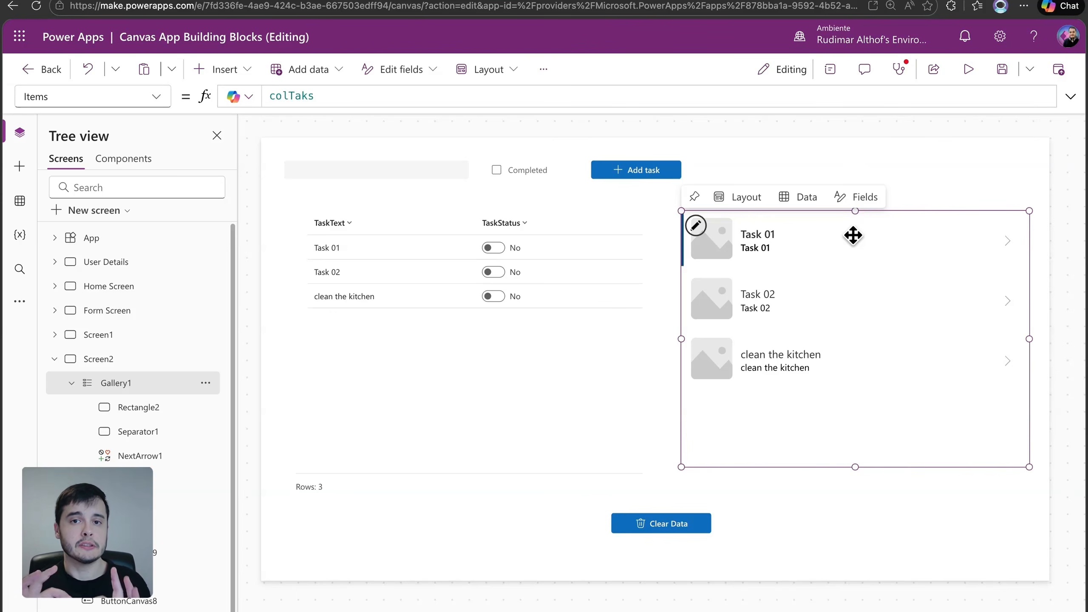
pyautogui.click(724, 235)
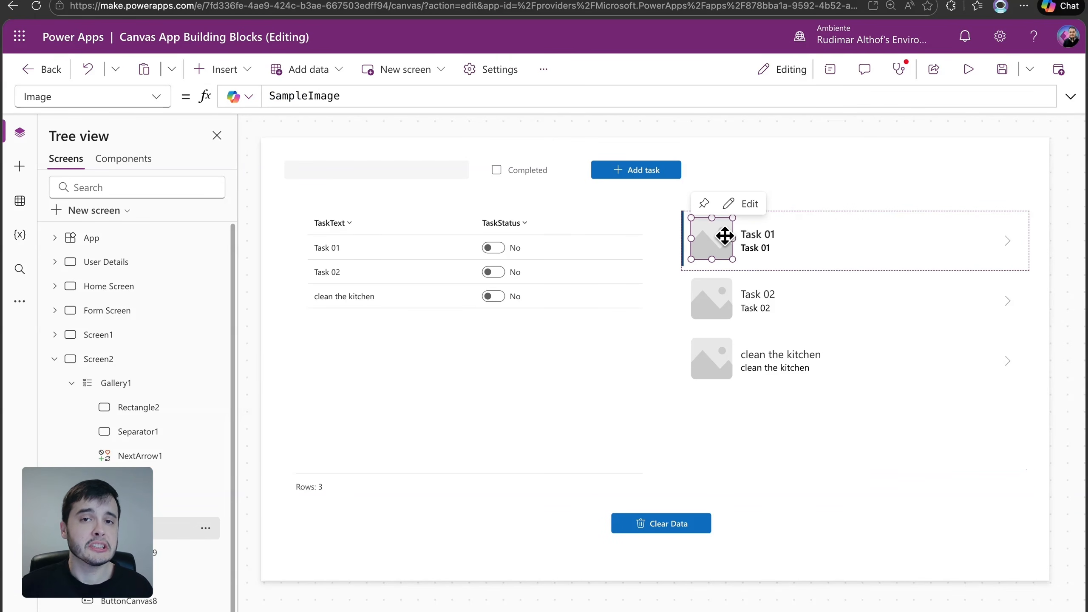
pyautogui.moveTo(724, 236)
pyautogui.mouseDown()
pyautogui.moveTo(872, 241)
pyautogui.moveTo(711, 236)
pyautogui.moveTo(722, 241)
pyautogui.mouseUp()
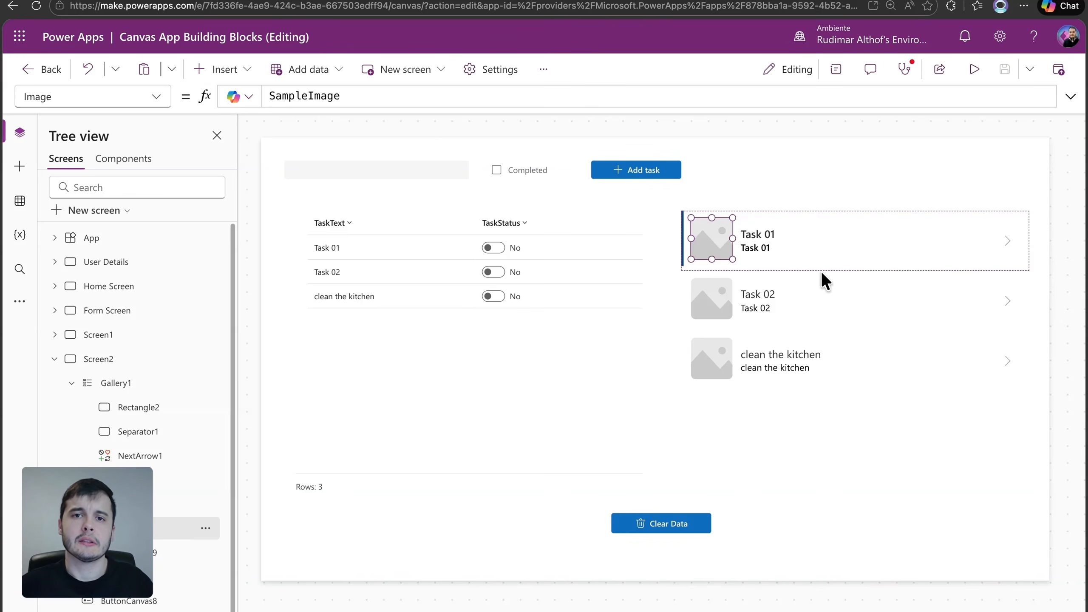
pyautogui.click(833, 307)
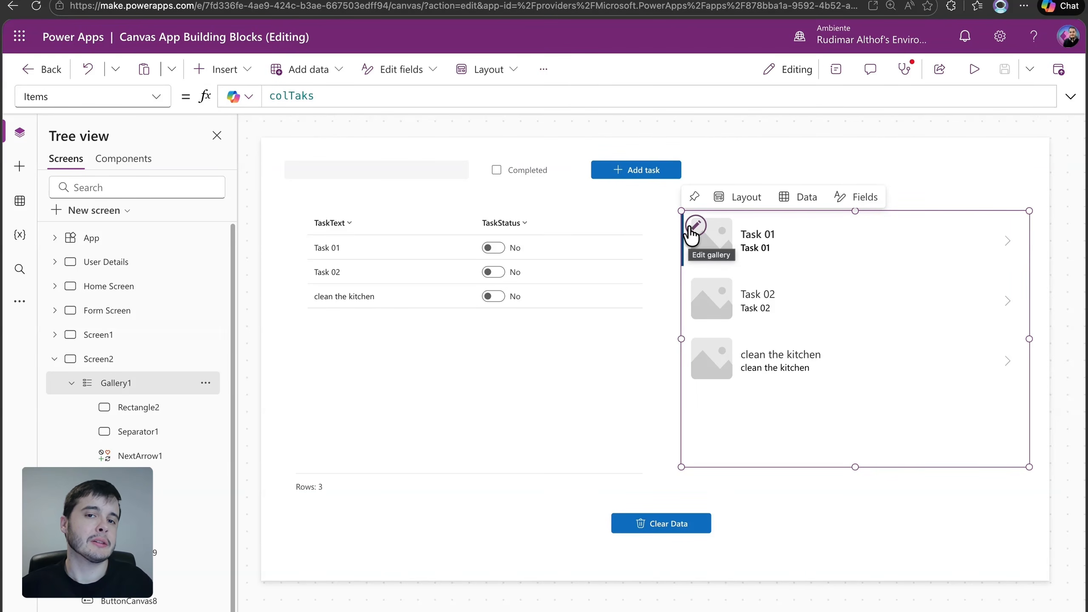
pyautogui.click(790, 237)
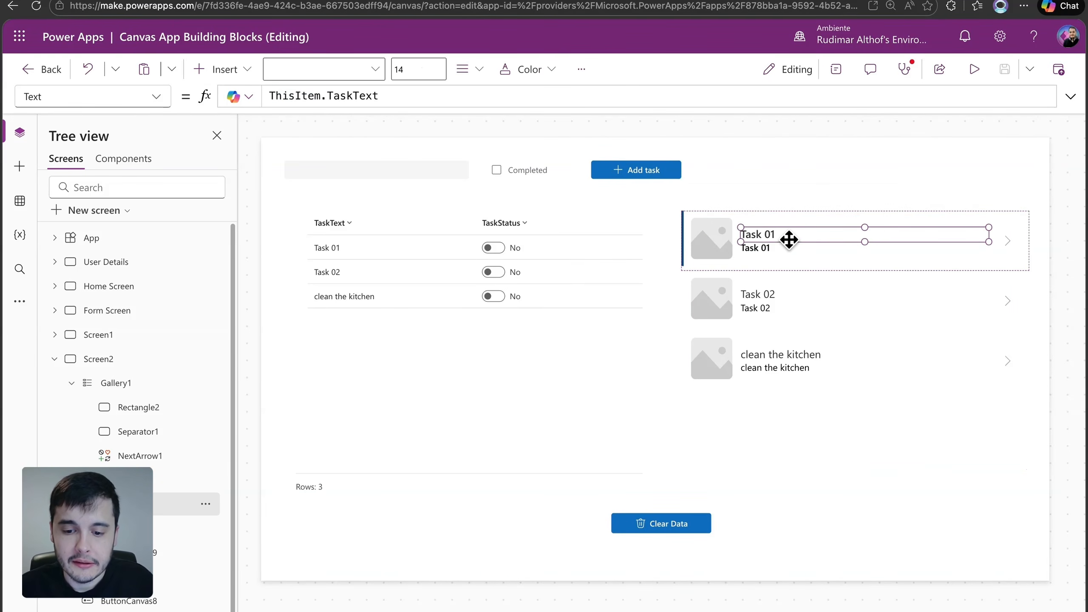
pyautogui.click(802, 323)
pyautogui.click(763, 248)
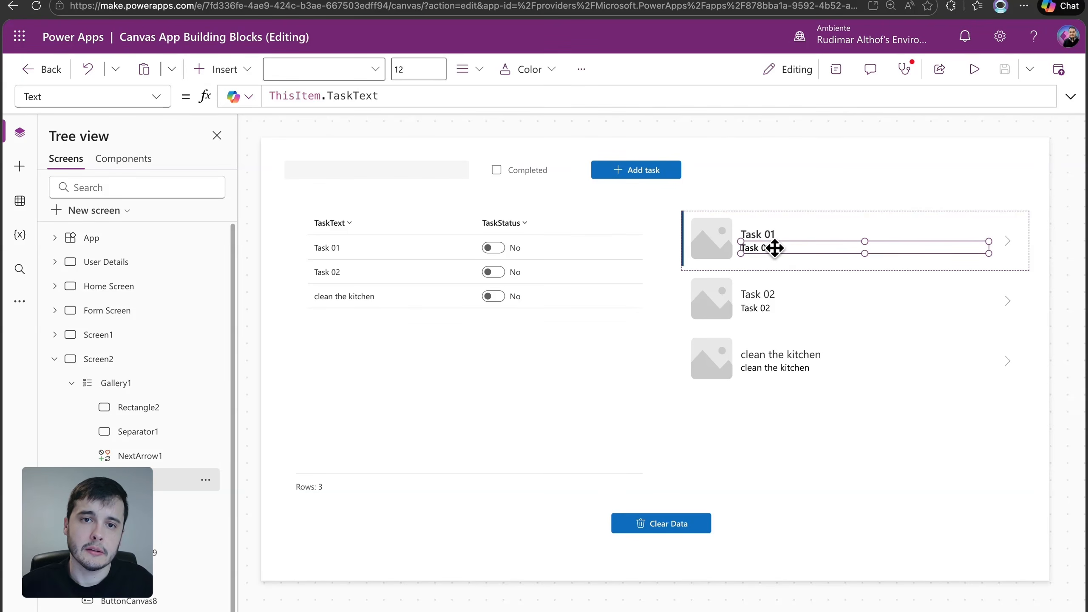
# Change the task gallery's layout to Title and subtitle
pyautogui.click(870, 318)
pyautogui.click(838, 73)
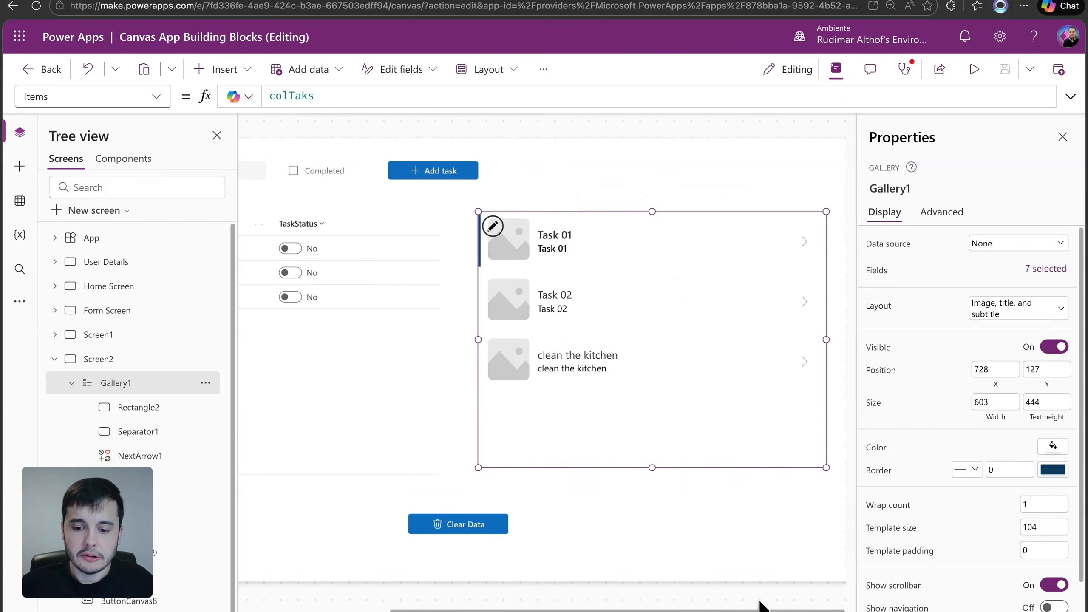
pyautogui.click(986, 319)
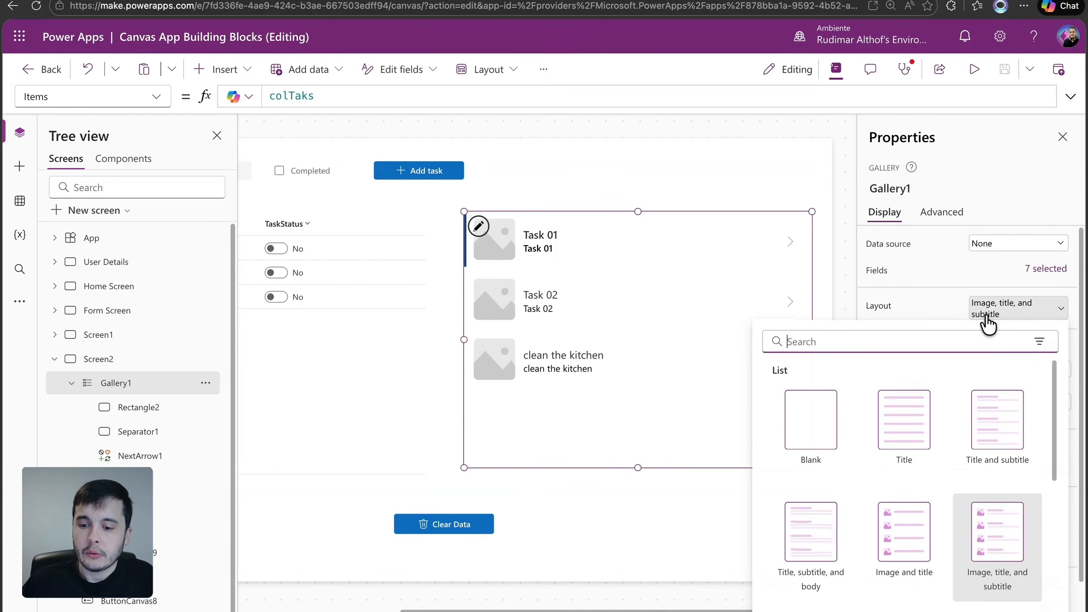
pyautogui.scroll(-5, 886, 536)
pyautogui.scroll(3, 876, 563)
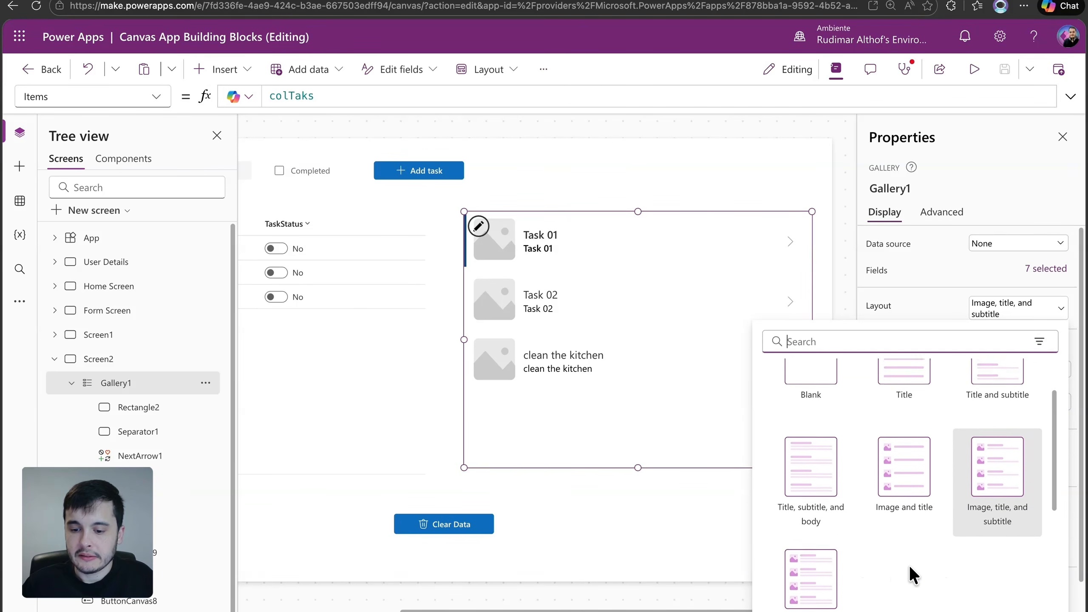
pyautogui.scroll(2, 910, 564)
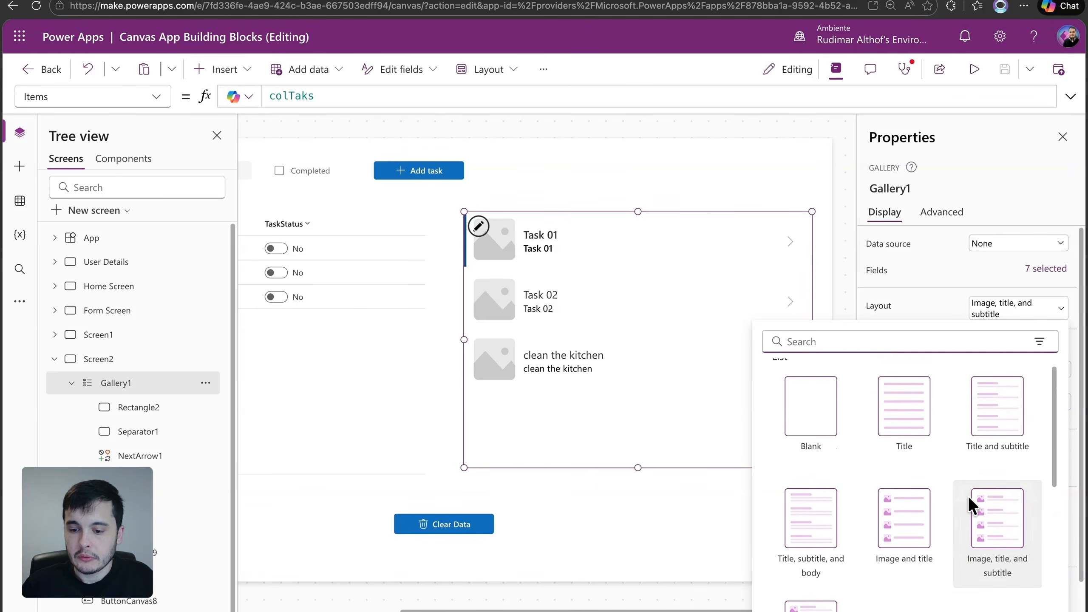
pyautogui.click(990, 418)
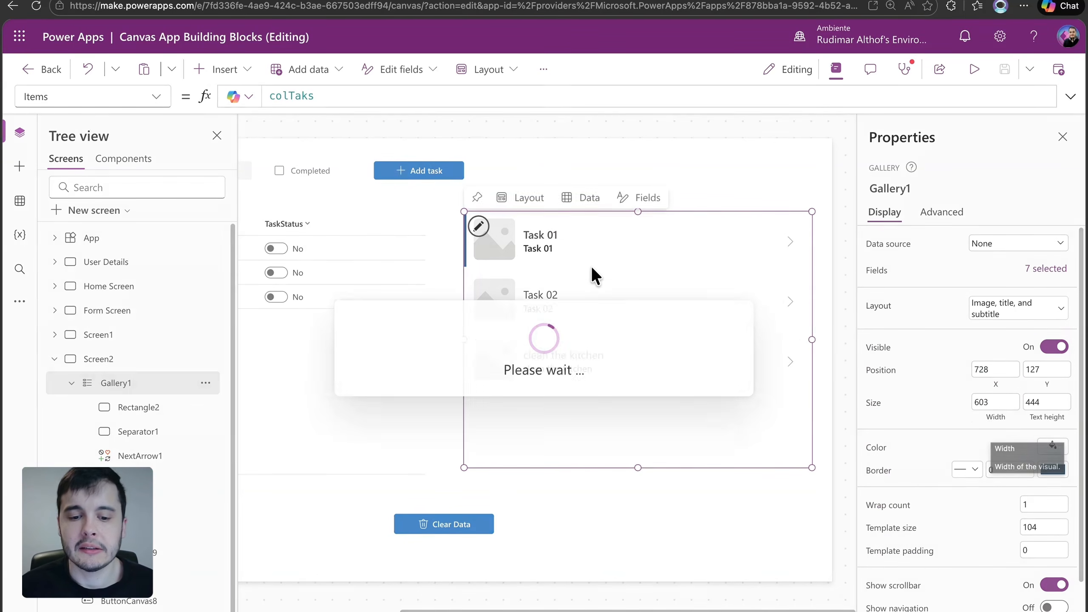
pyautogui.click(1017, 307)
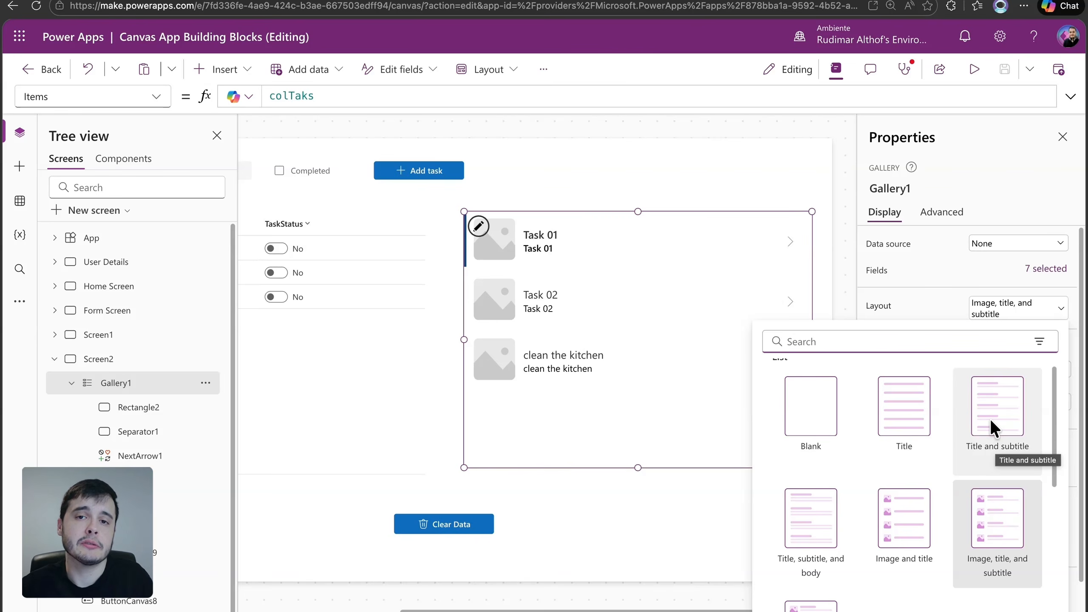
pyautogui.click(989, 418)
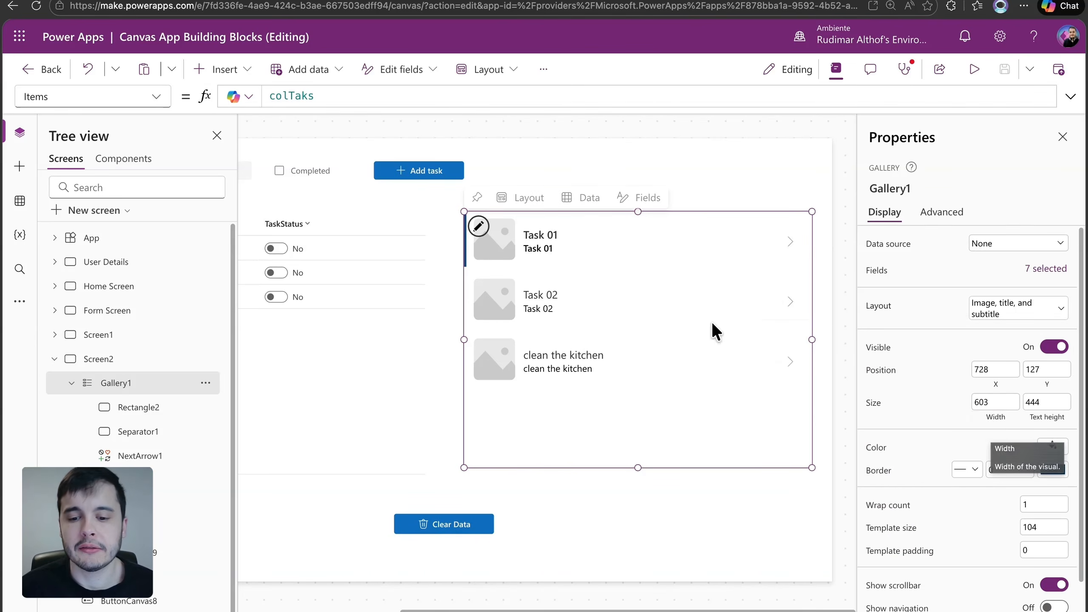
# Insert a button into the gallery's item template and place it just before the row's arrow, at X 421, Y 25
pyautogui.click(577, 240)
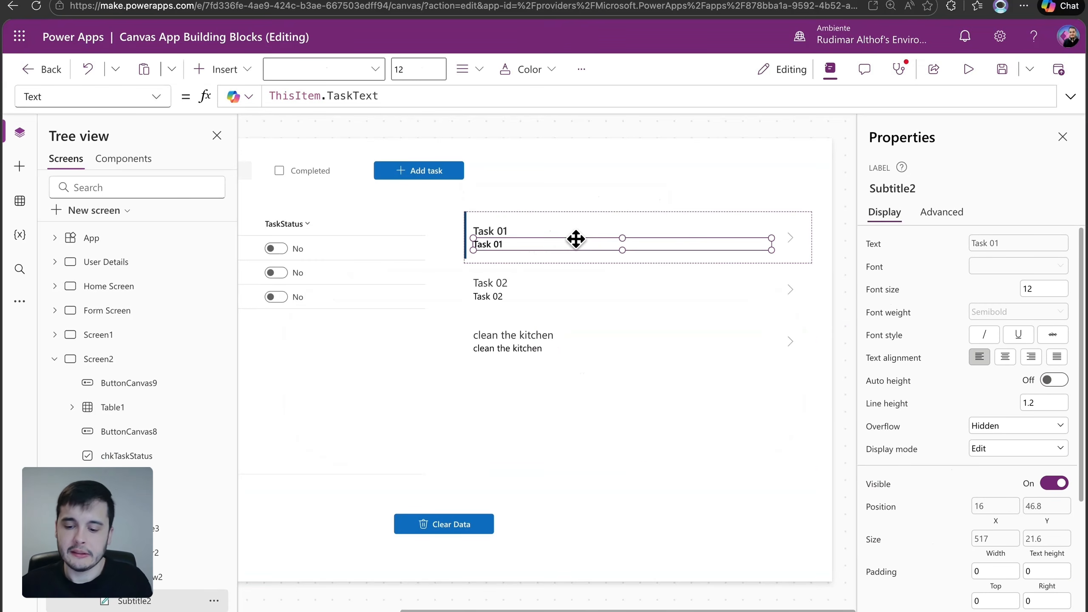
pyautogui.click(498, 231)
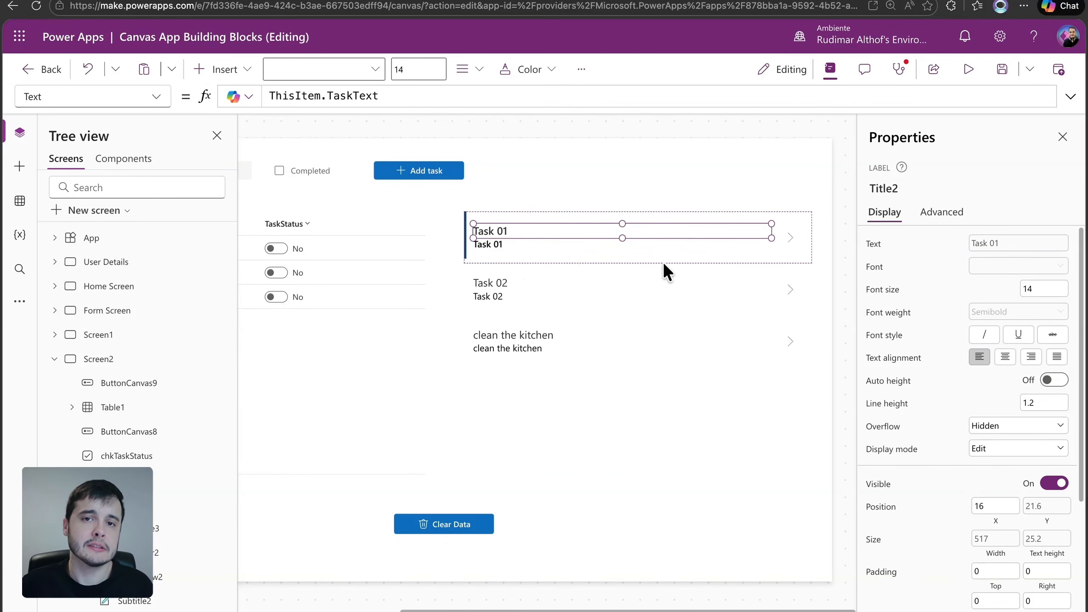
pyautogui.click(510, 245)
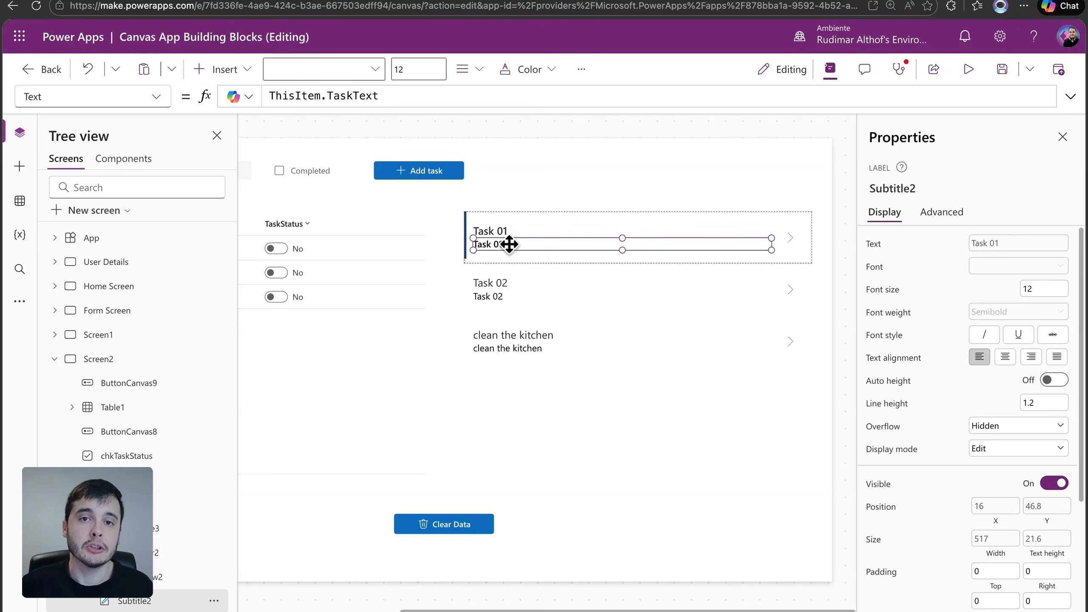
pyautogui.click(254, 78)
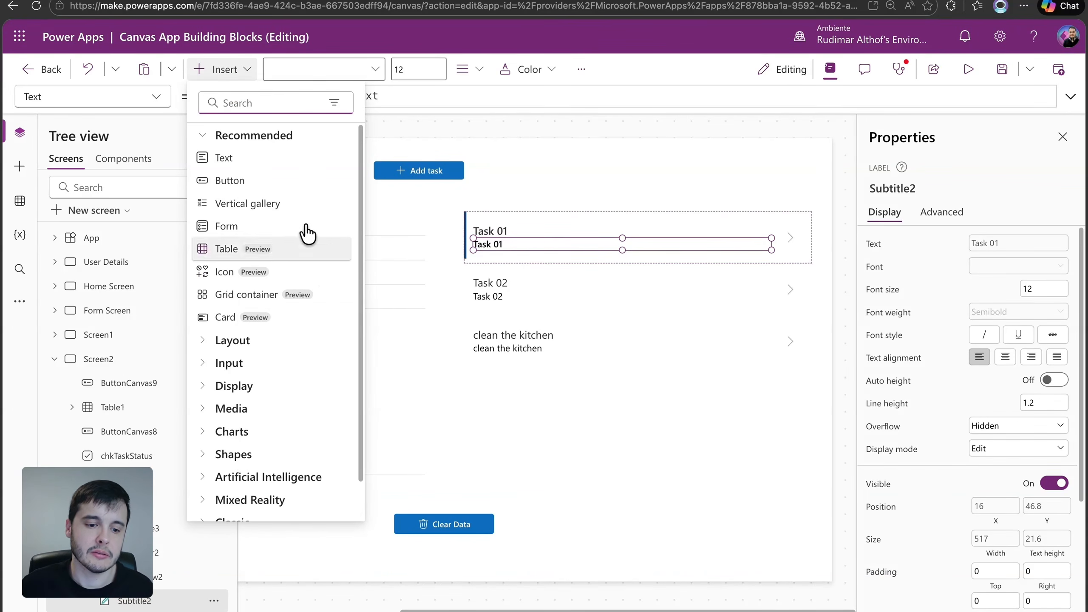
pyautogui.press('Escape')
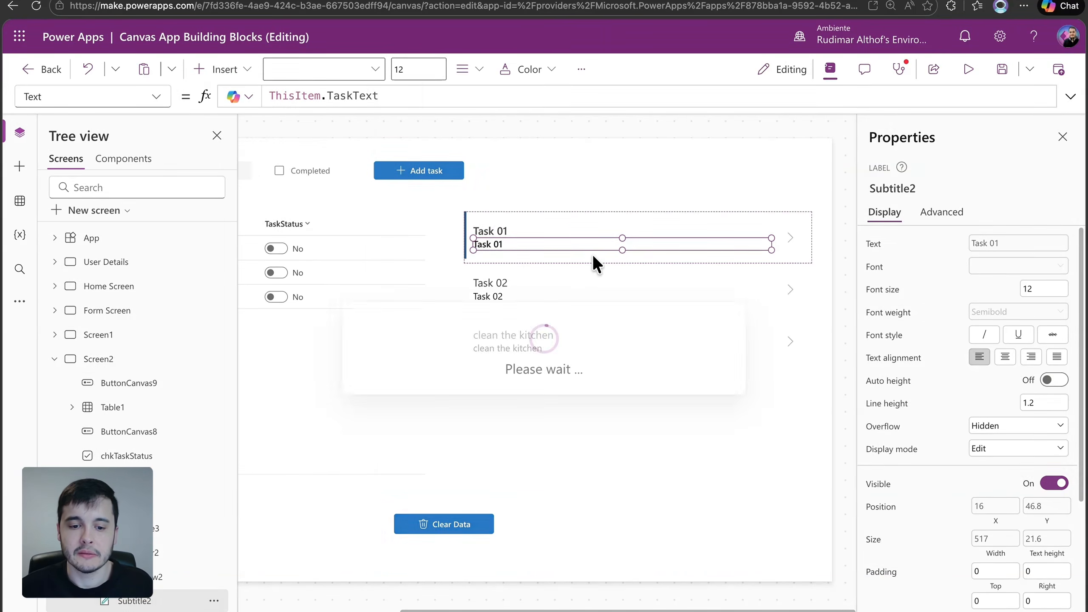
pyautogui.moveTo(520, 246); pyautogui.dragTo(737, 239)
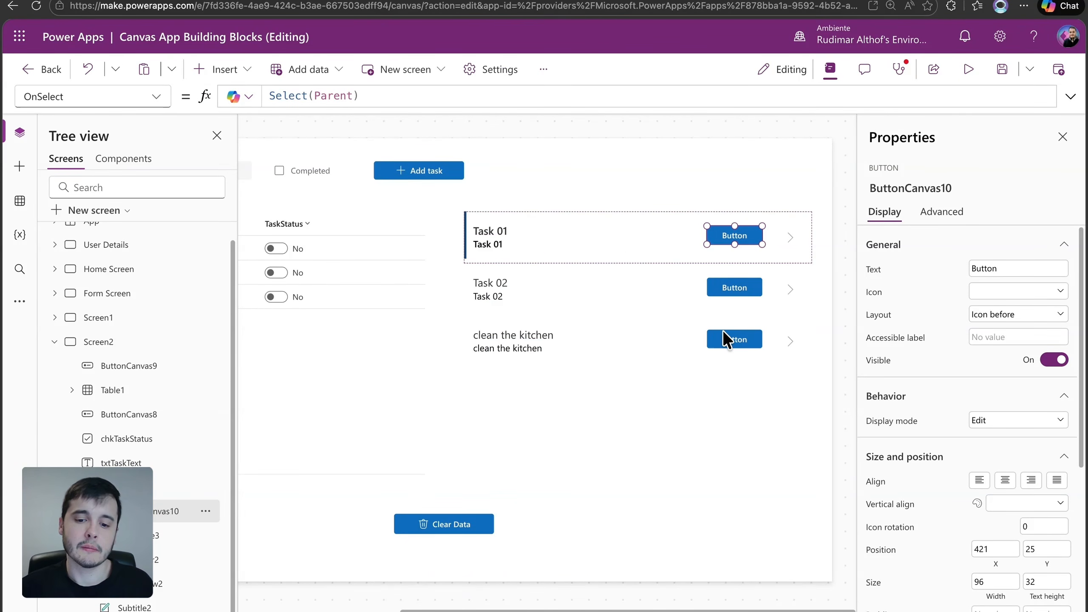
# Move the title label in the gallery's item template up slightly to Y 20
pyautogui.click(513, 239)
pyautogui.click(514, 231)
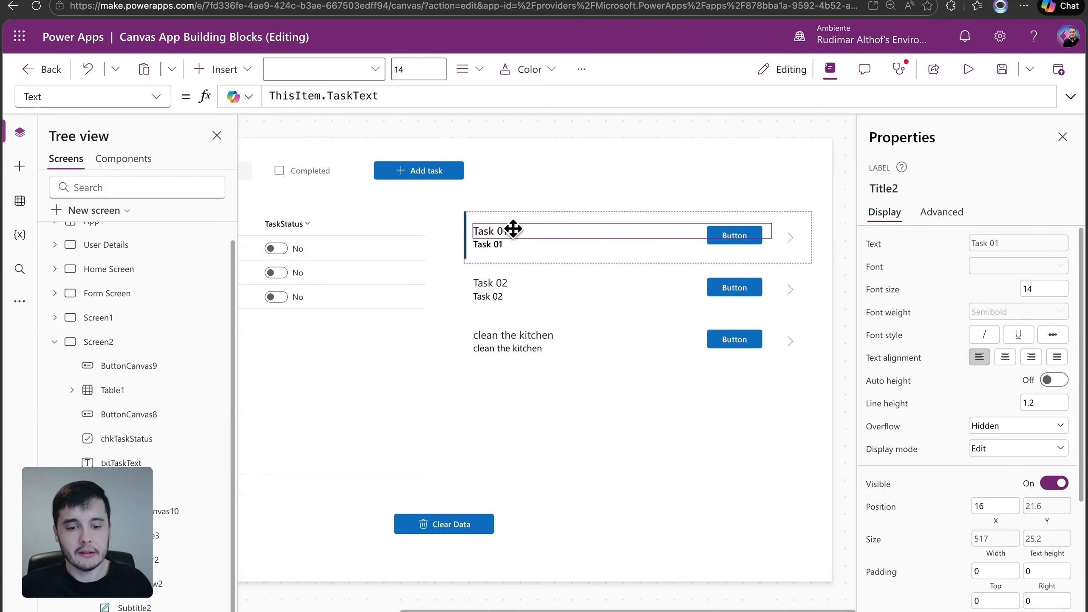
pyautogui.moveTo(515, 224); pyautogui.dragTo(514, 223)
pyautogui.moveTo(462, 611); pyautogui.dragTo(500, 577)
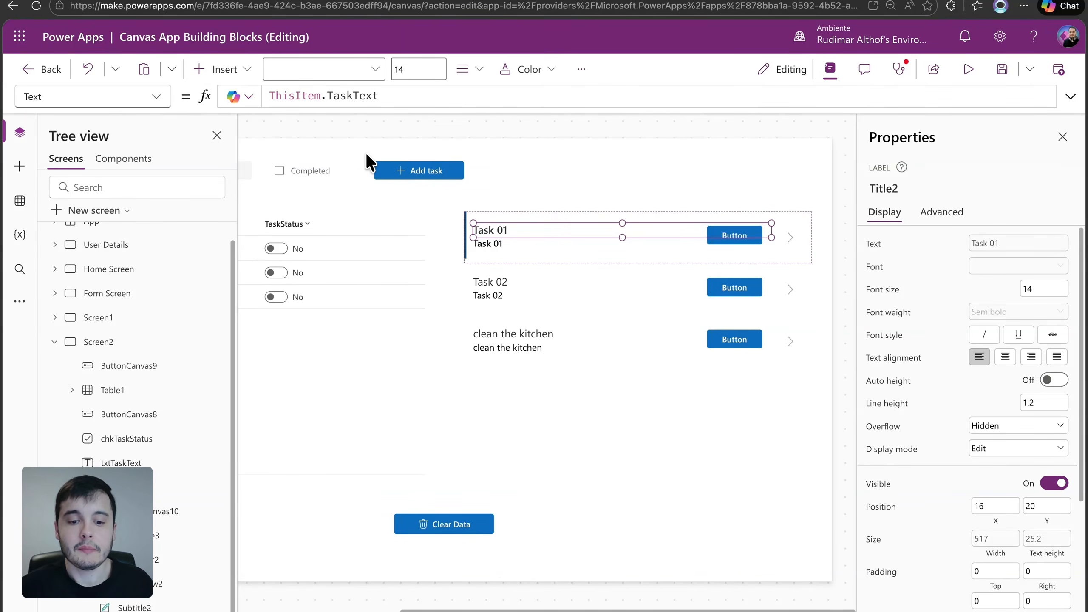
# Set the subtitle label's text to ThisItem.TaskStatus and lower the label to Y 53
pyautogui.click(503, 245)
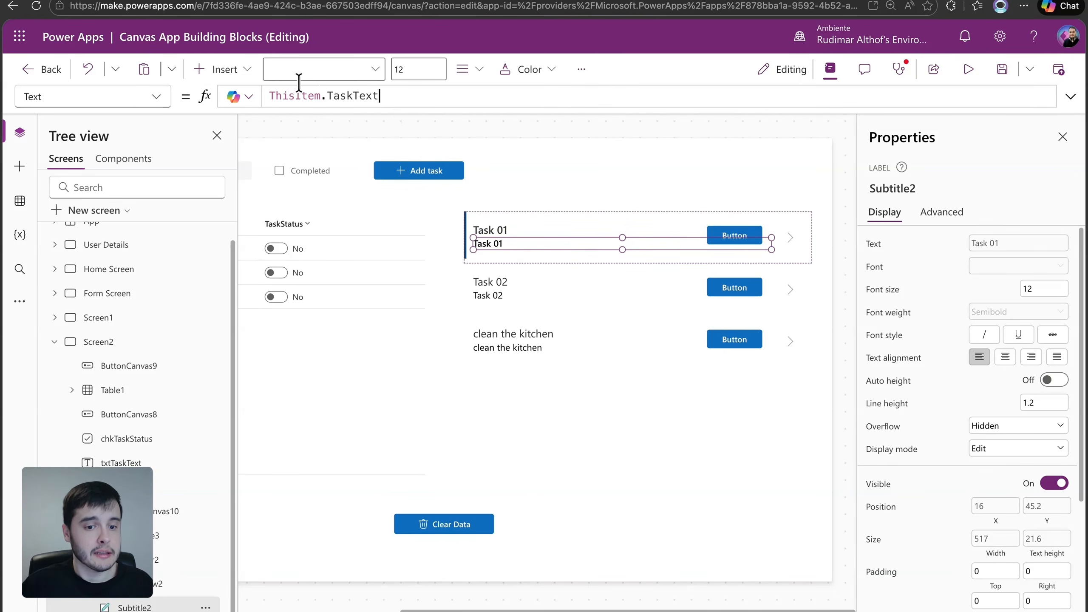
pyautogui.tripleClick(267, 88)
pyautogui.write('ThisItem')
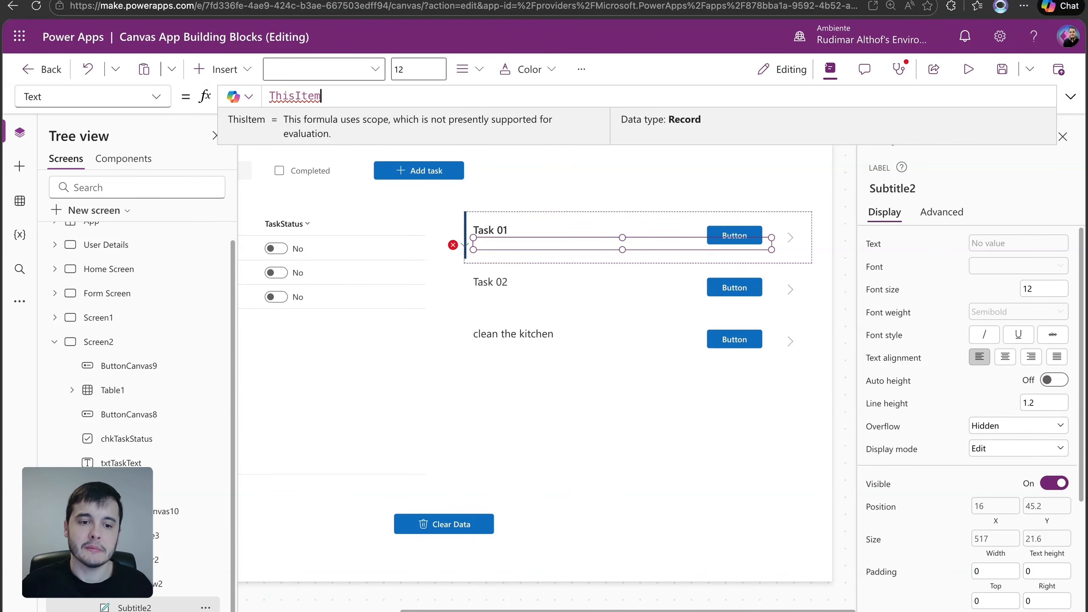
pyautogui.write('.')
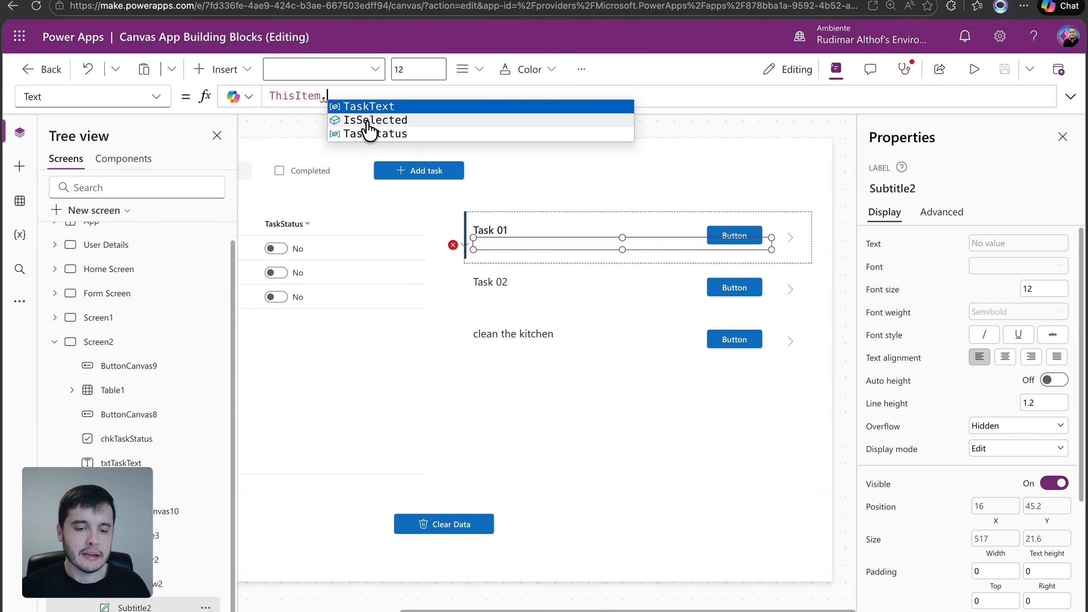
pyautogui.click(401, 134)
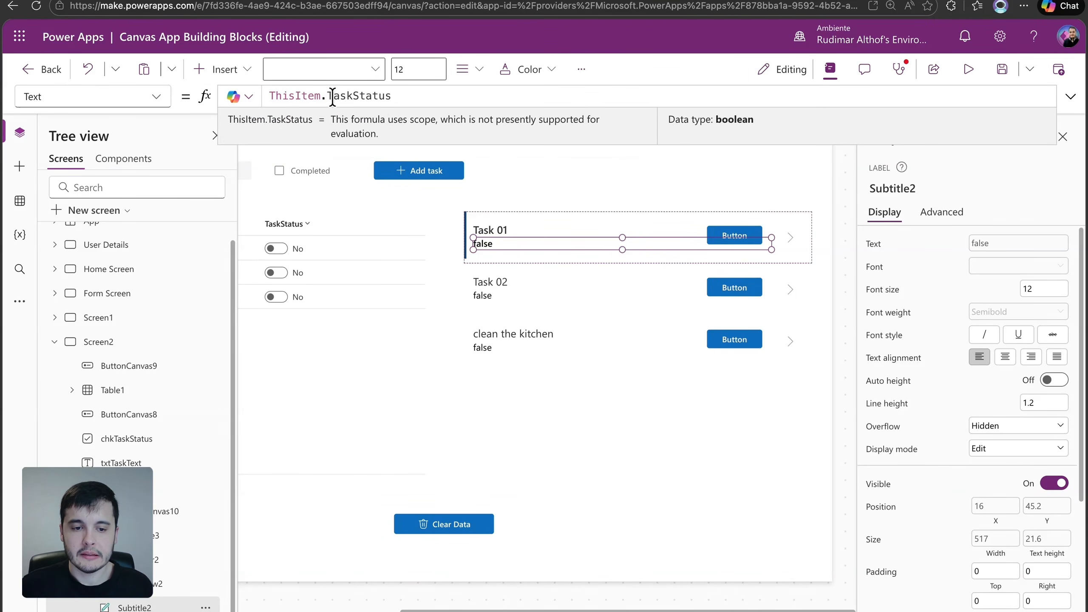
pyautogui.moveTo(509, 248); pyautogui.dragTo(510, 253)
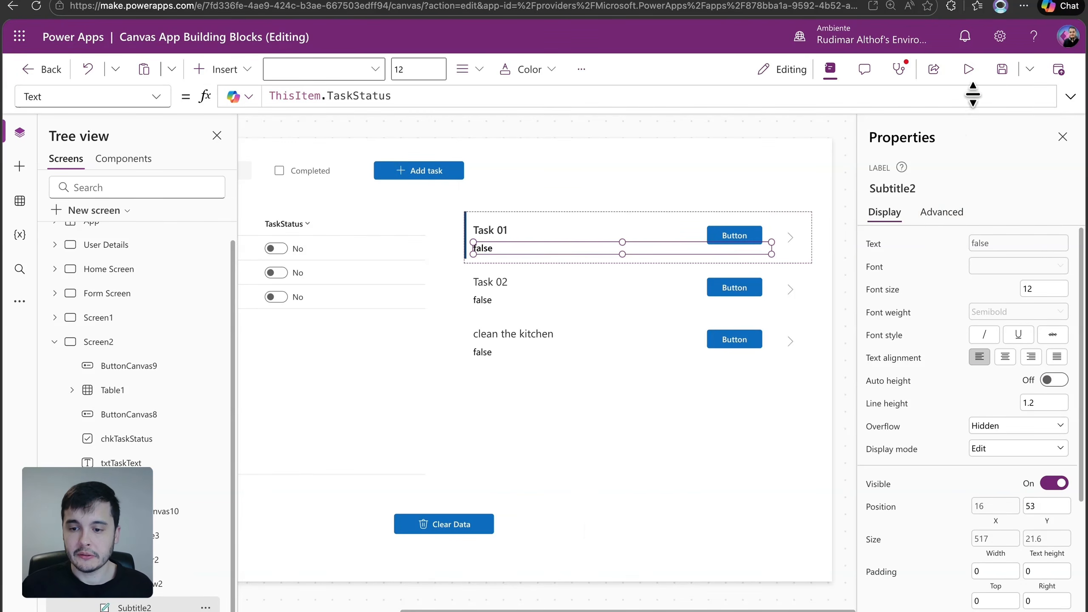
# Preview the app, add the task "empty the trash can" as completed, check its status in the gallery and leave the preview
pyautogui.click(968, 69)
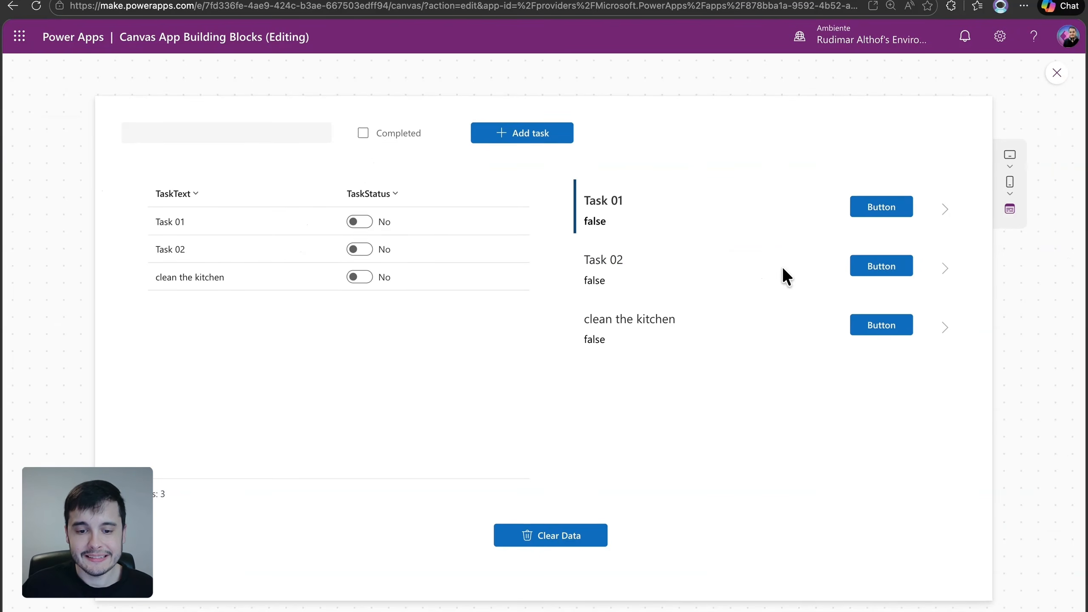
pyautogui.click(364, 133)
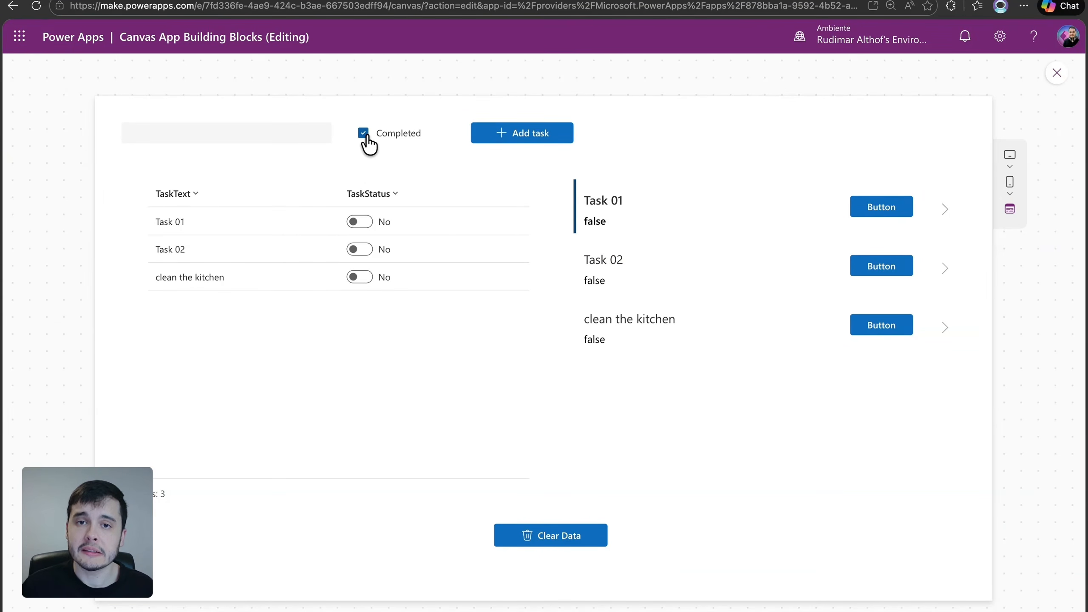
pyautogui.click(270, 129)
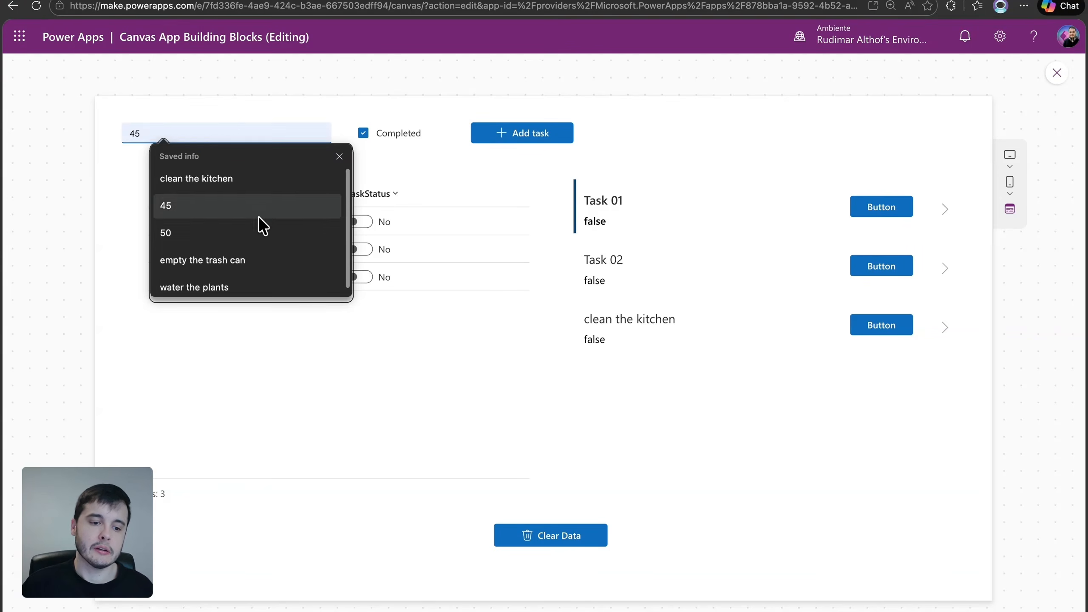
pyautogui.click(247, 260)
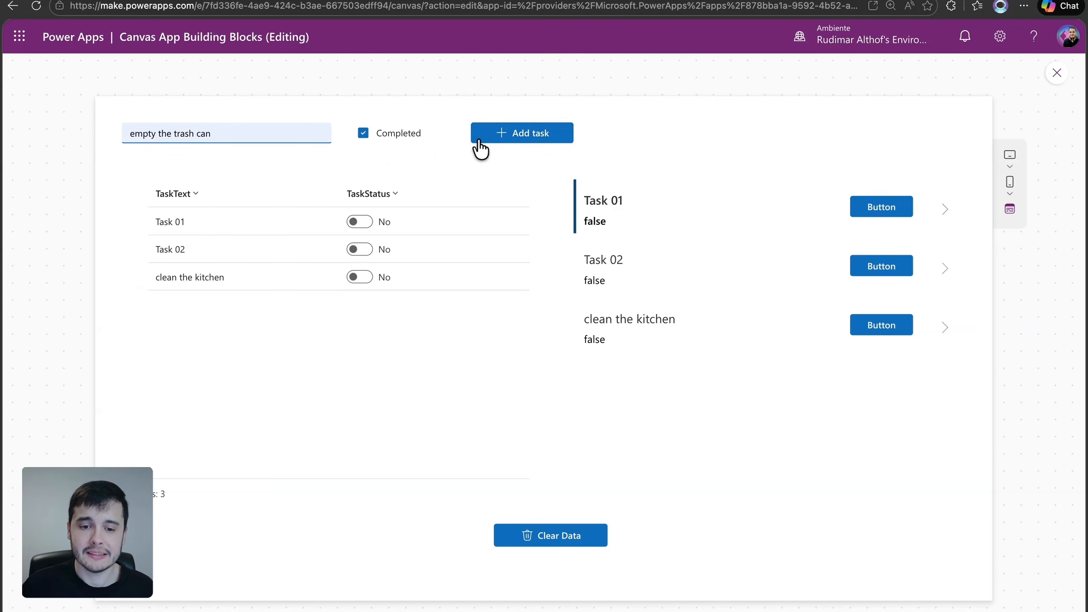
pyautogui.click(499, 140)
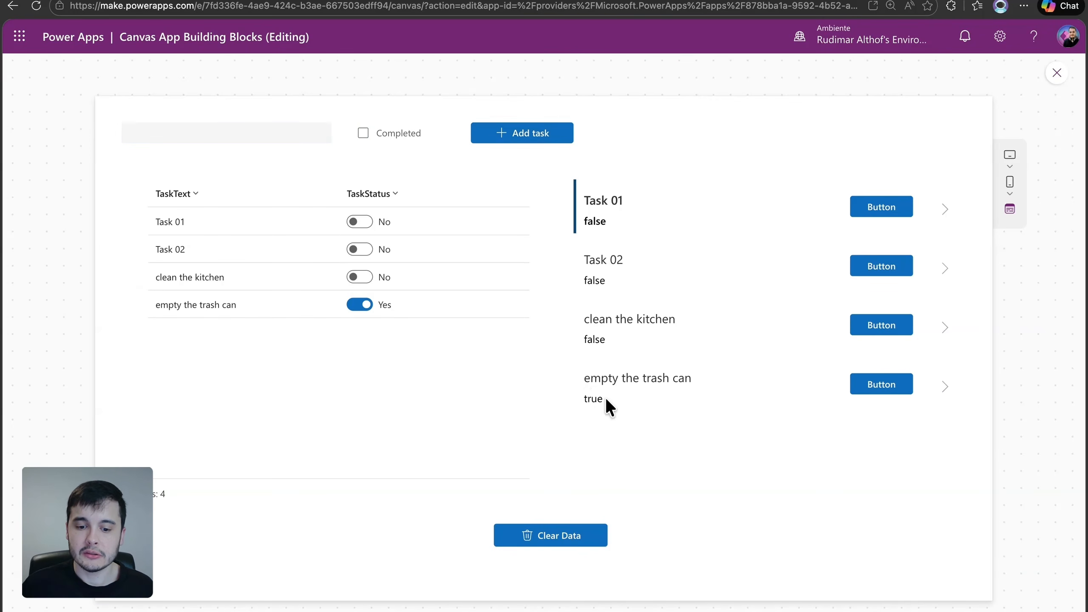
pyautogui.moveTo(607, 405); pyautogui.dragTo(583, 397)
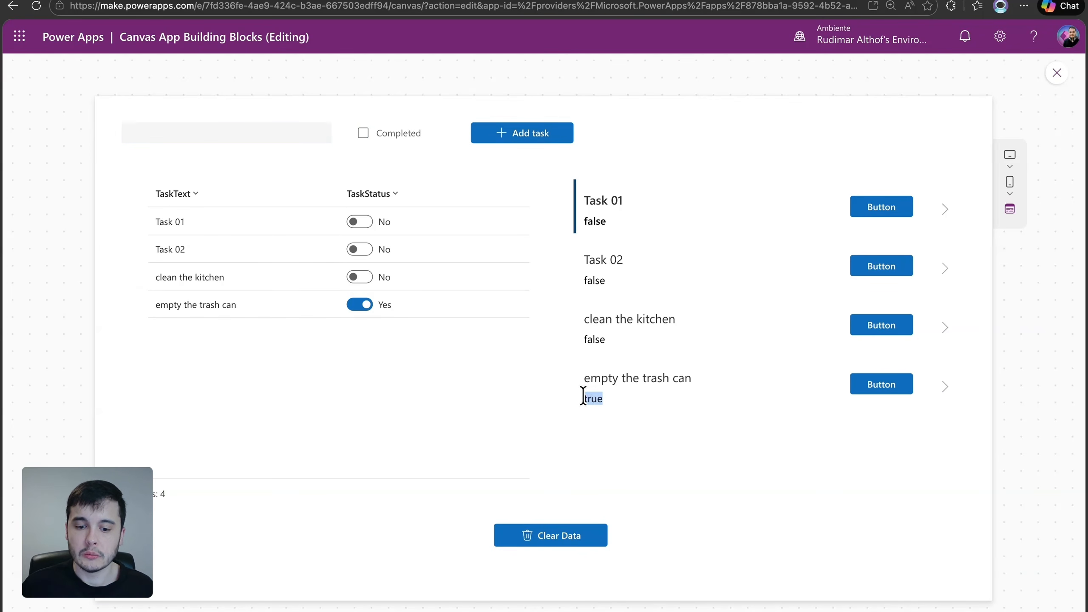
pyautogui.click(1055, 77)
# Review the Add task button's OnSelect formula and the subtitle label's text formula
pyautogui.click(512, 166)
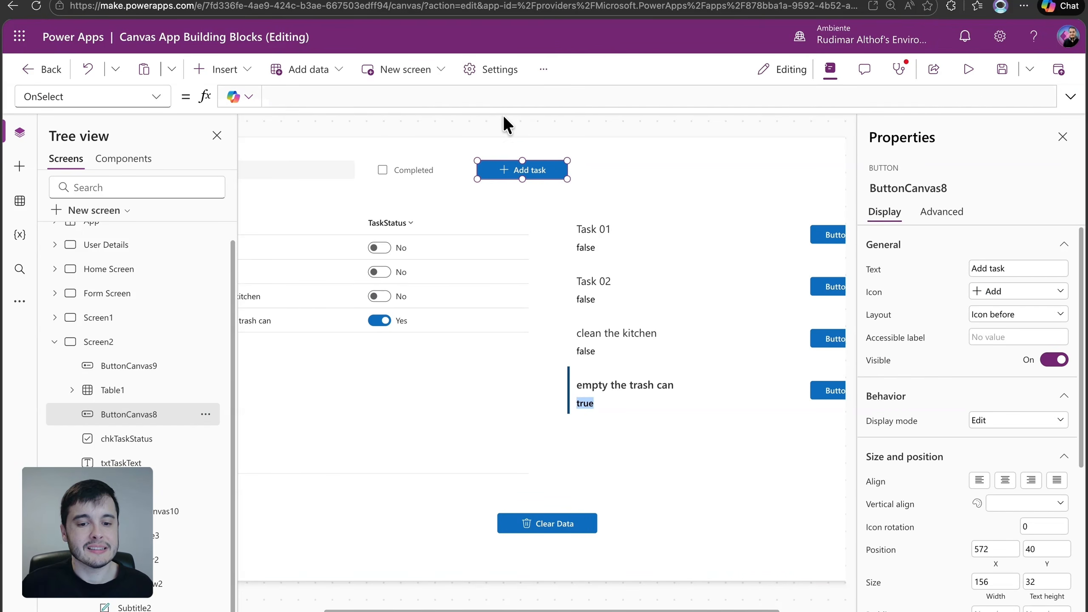
pyautogui.moveTo(500, 107); pyautogui.dragTo(469, 311)
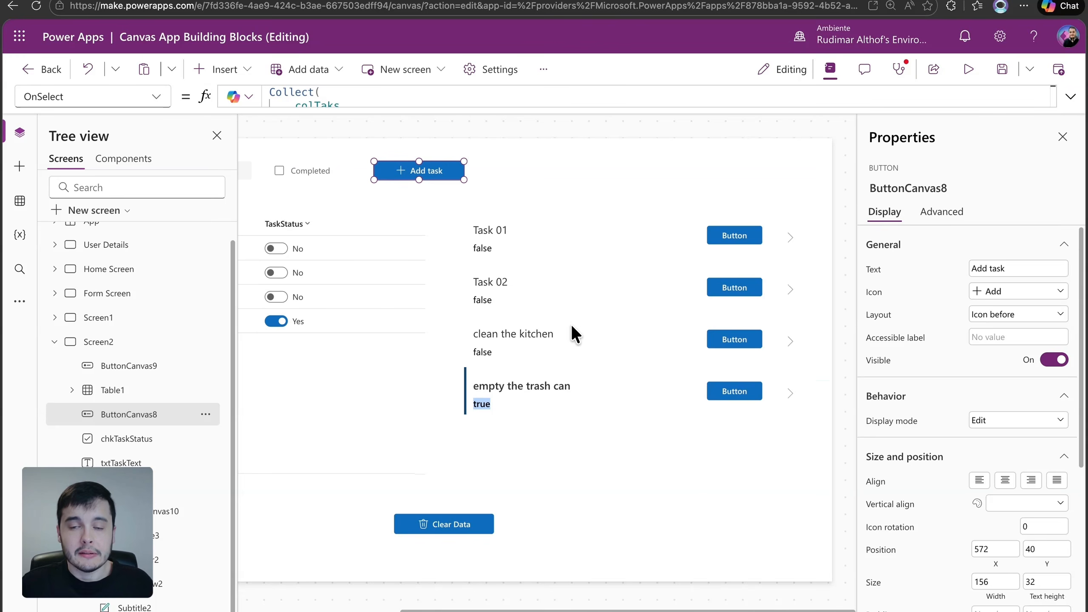
pyautogui.click(486, 254)
pyautogui.click(488, 252)
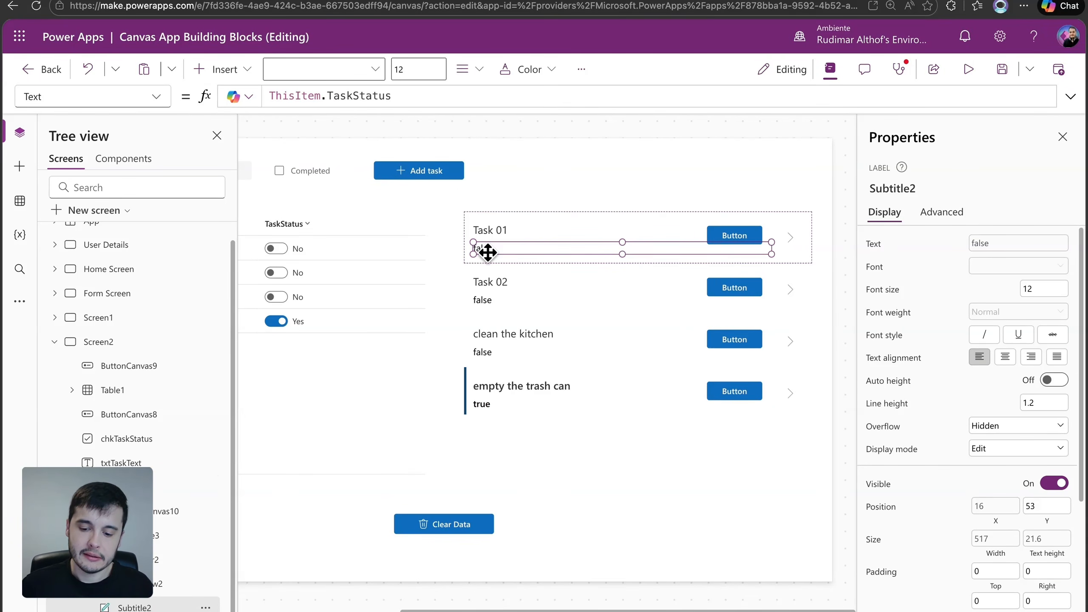
# Delete the button from the gallery's item template
pyautogui.click(746, 232)
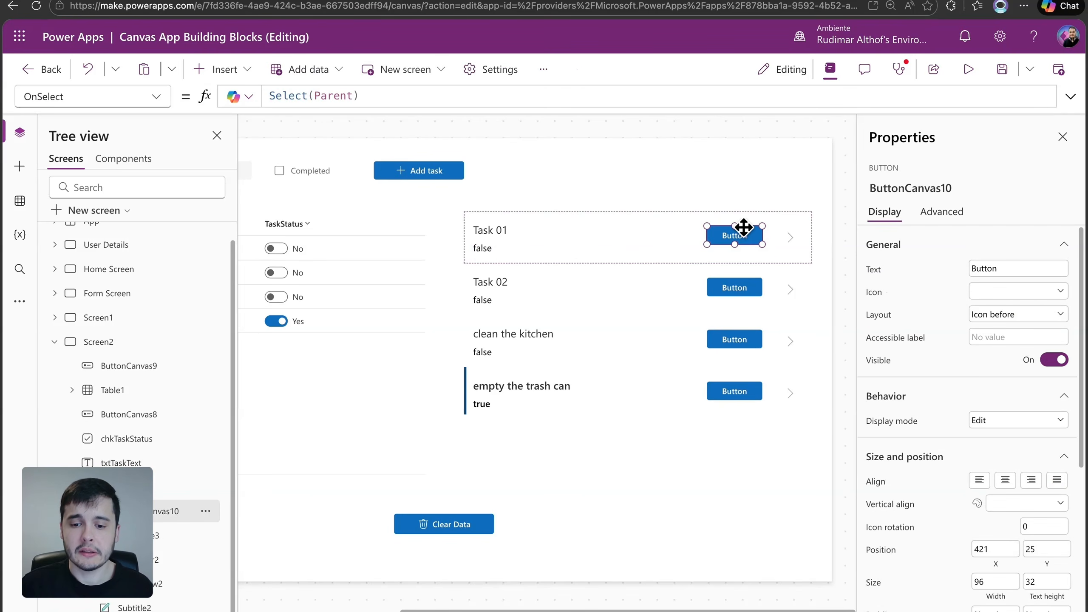
pyautogui.click(671, 243)
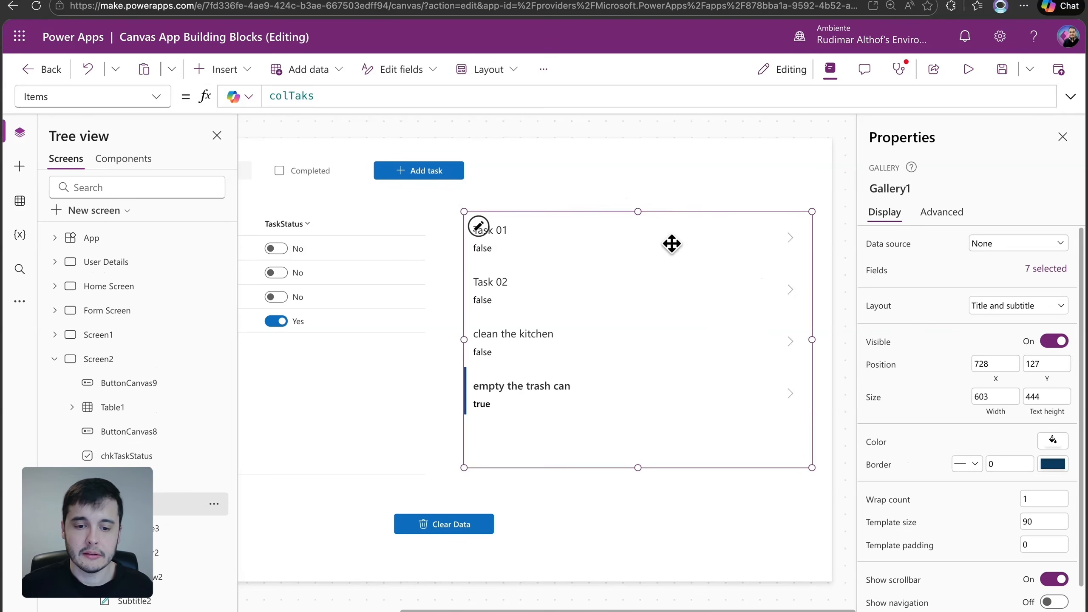
# Insert an icon into the gallery's item template, change it to Checkmark and place it at X 16, Y 16
pyautogui.click(492, 221)
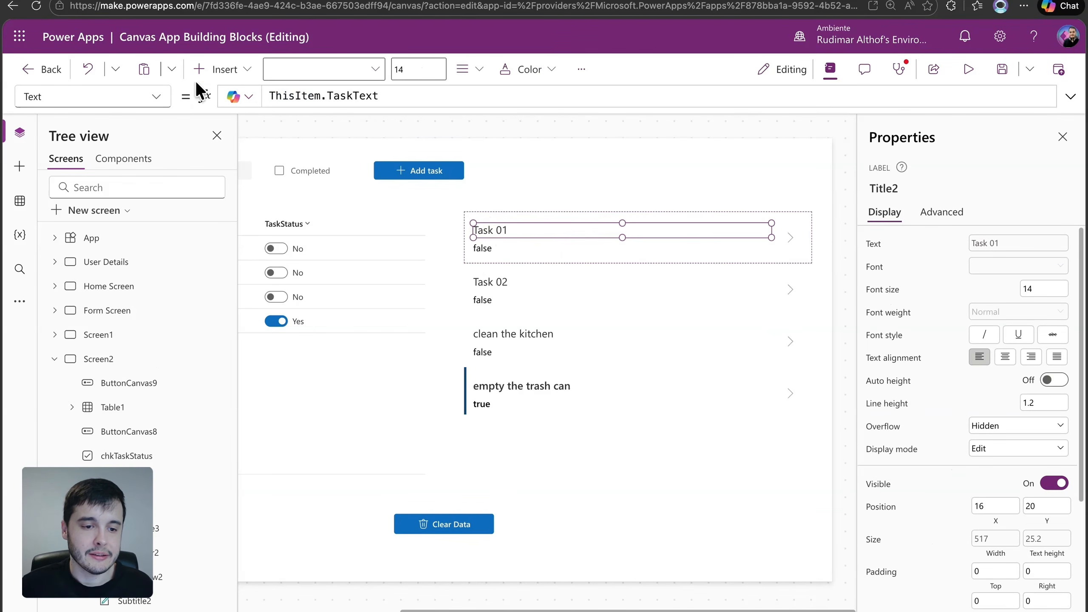
pyautogui.click(214, 71)
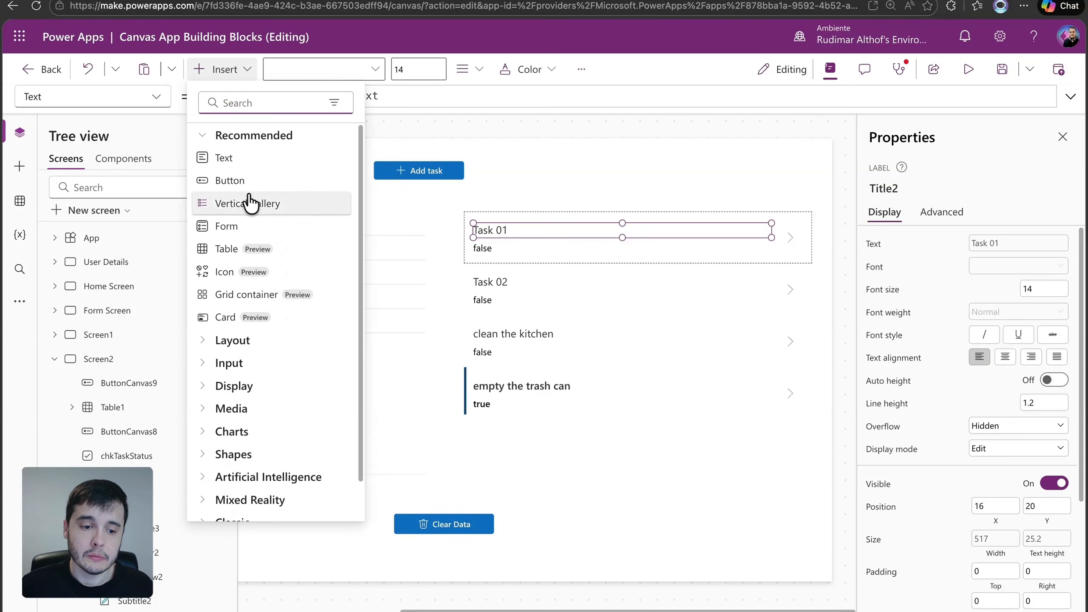
pyautogui.click(224, 272)
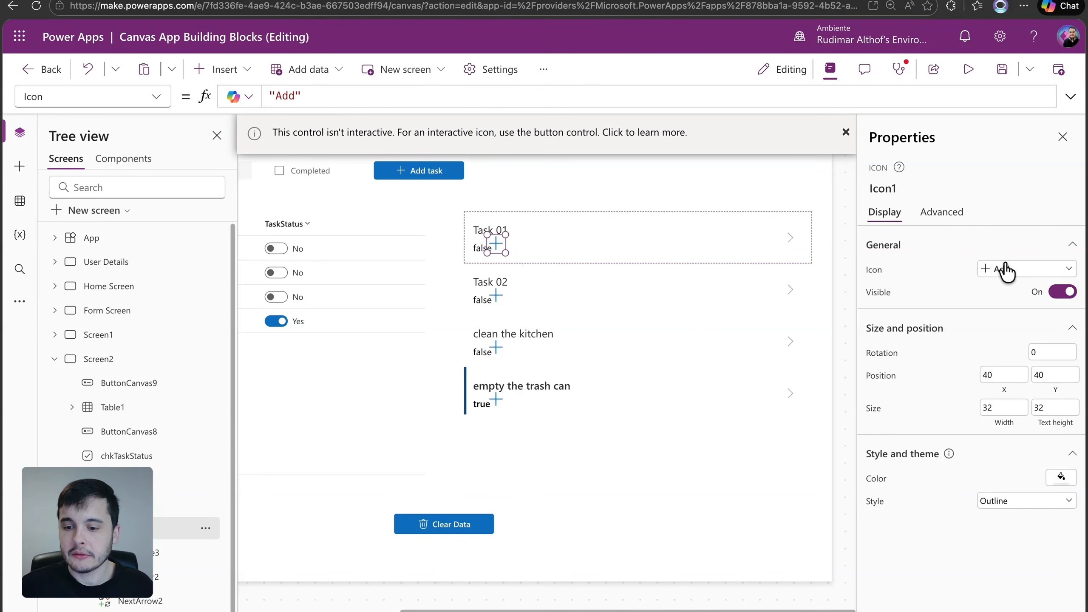
pyautogui.click(1008, 269)
pyautogui.scroll(-5, 1001, 363)
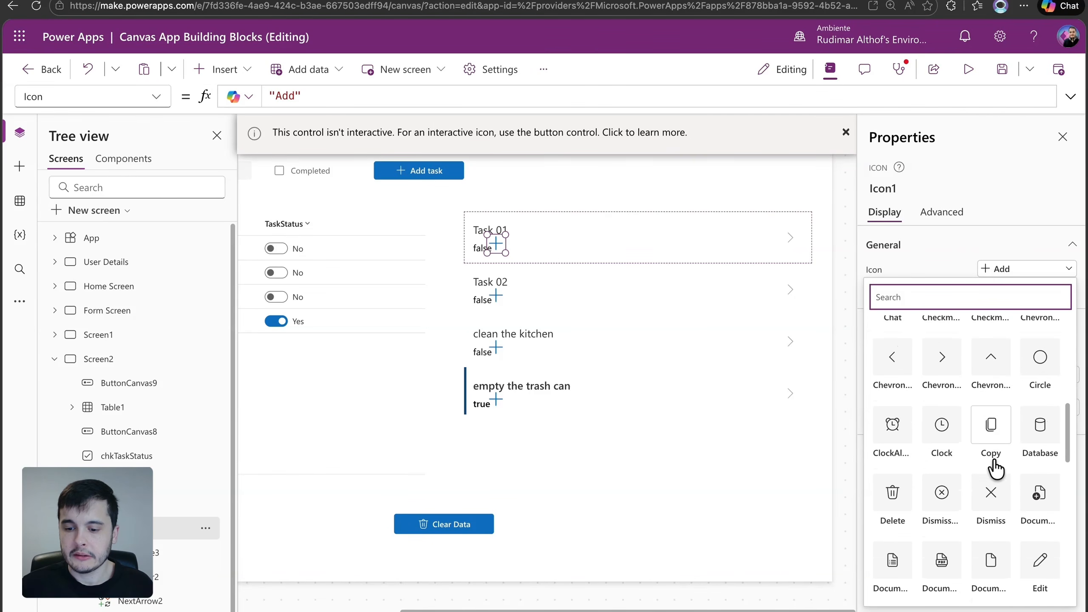
pyautogui.click(985, 408)
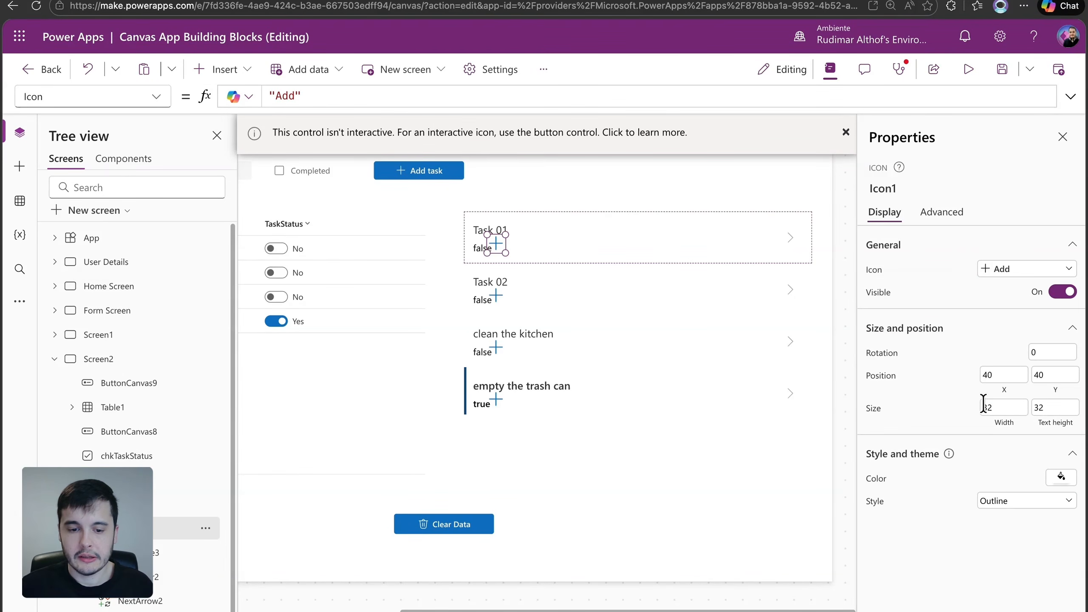
# Shift the title and subtitle labels to X 62 so that they clear the checkmark icon
pyautogui.click(523, 231)
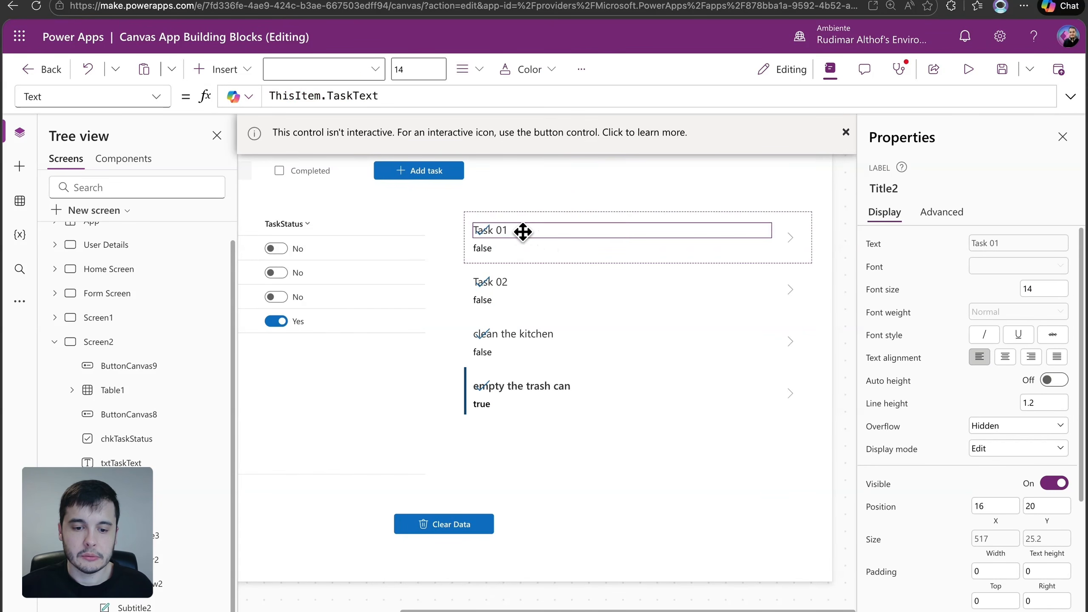
pyautogui.moveTo(536, 233); pyautogui.dragTo(540, 233)
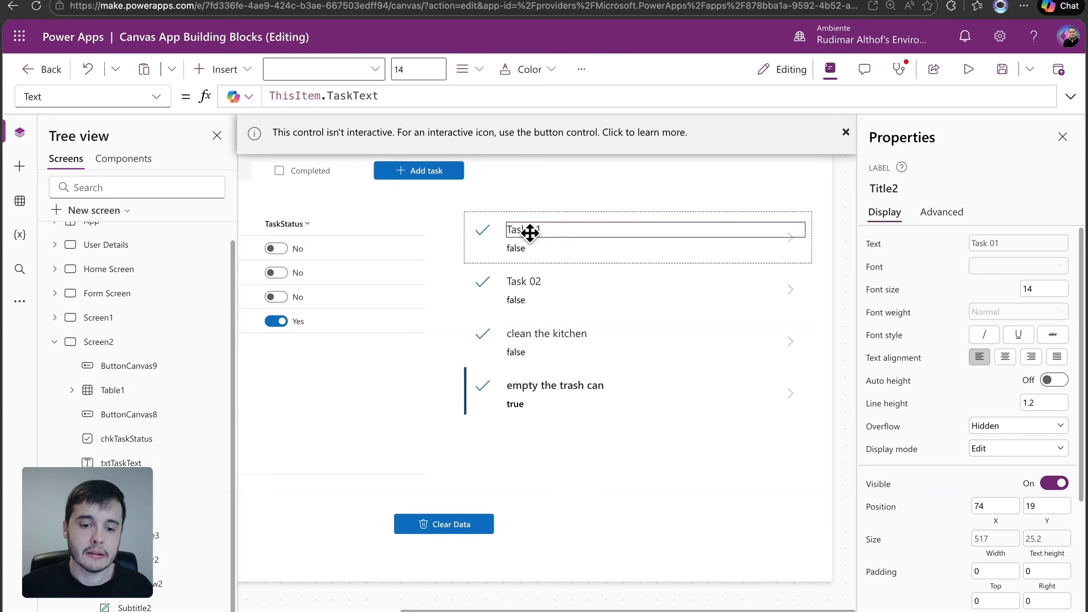
pyautogui.moveTo(527, 233); pyautogui.dragTo(524, 235)
# Set the checkmark icon's Visible property to ThisItem.TaskStatus, reusing the subtitle label's formula
pyautogui.click(521, 245)
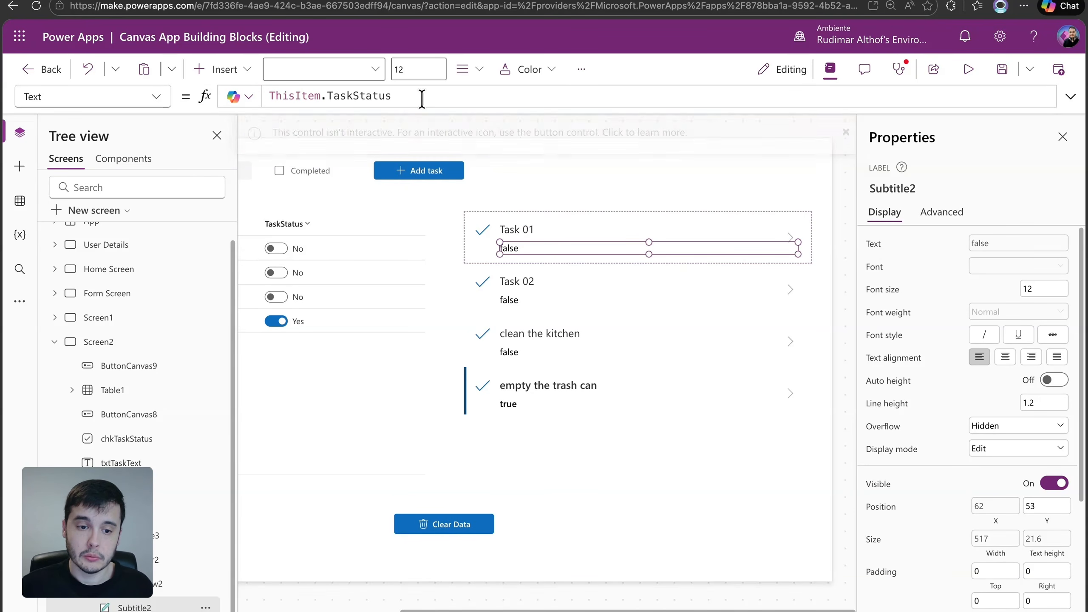
pyautogui.moveTo(422, 97); pyautogui.dragTo(266, 95)
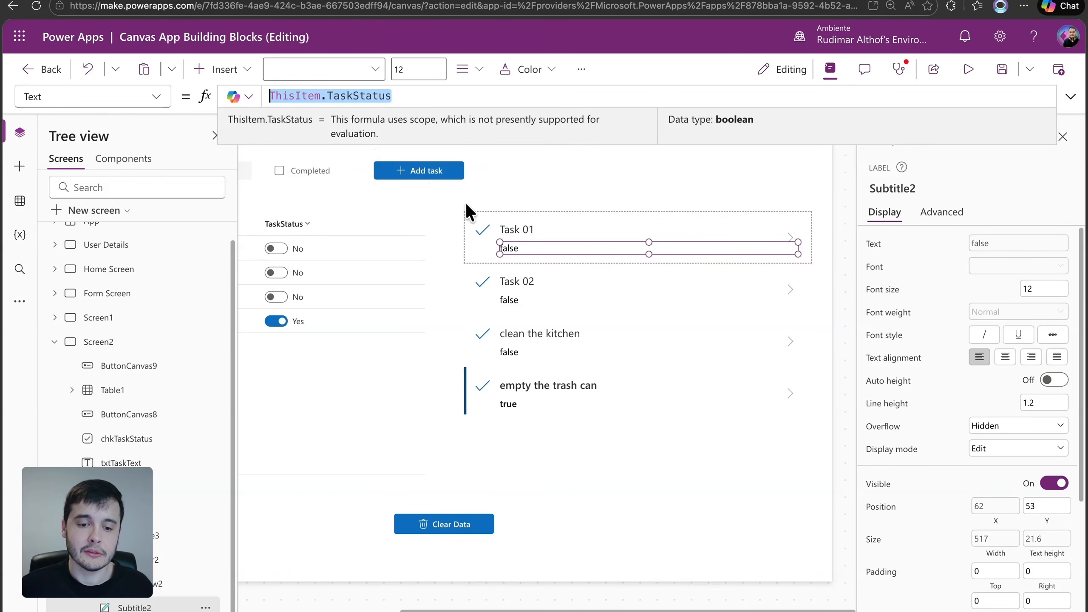
pyautogui.click(483, 227)
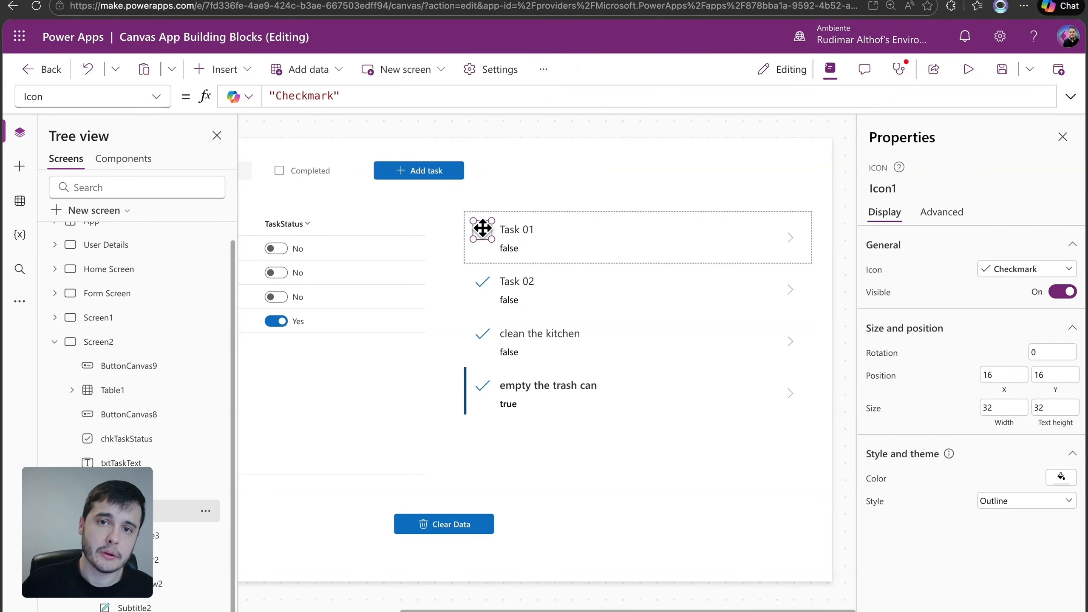
pyautogui.click(878, 292)
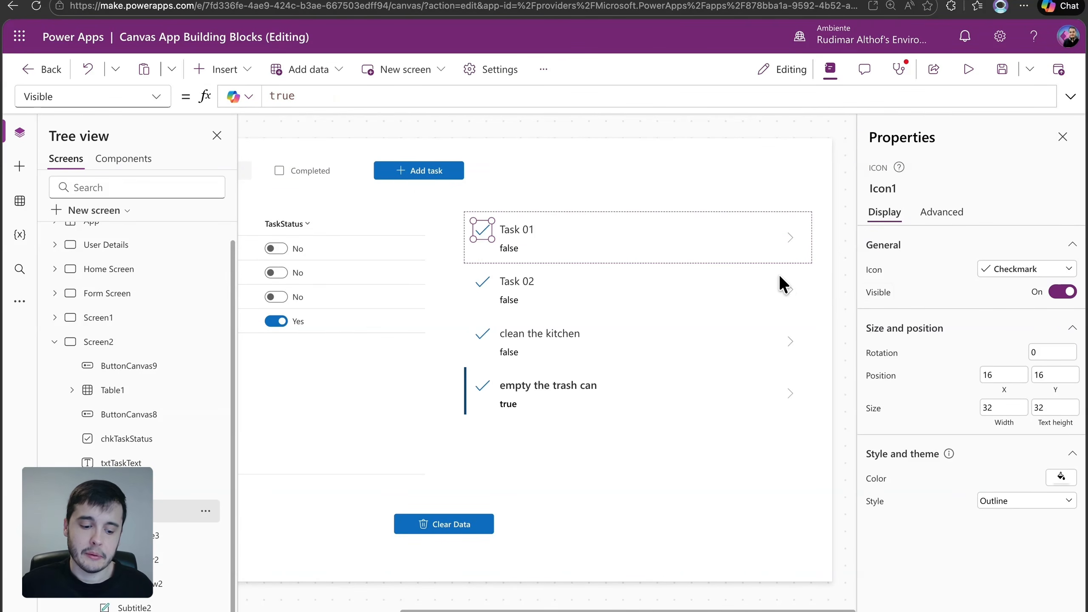
pyautogui.write('ThisItem.TaskStatus')
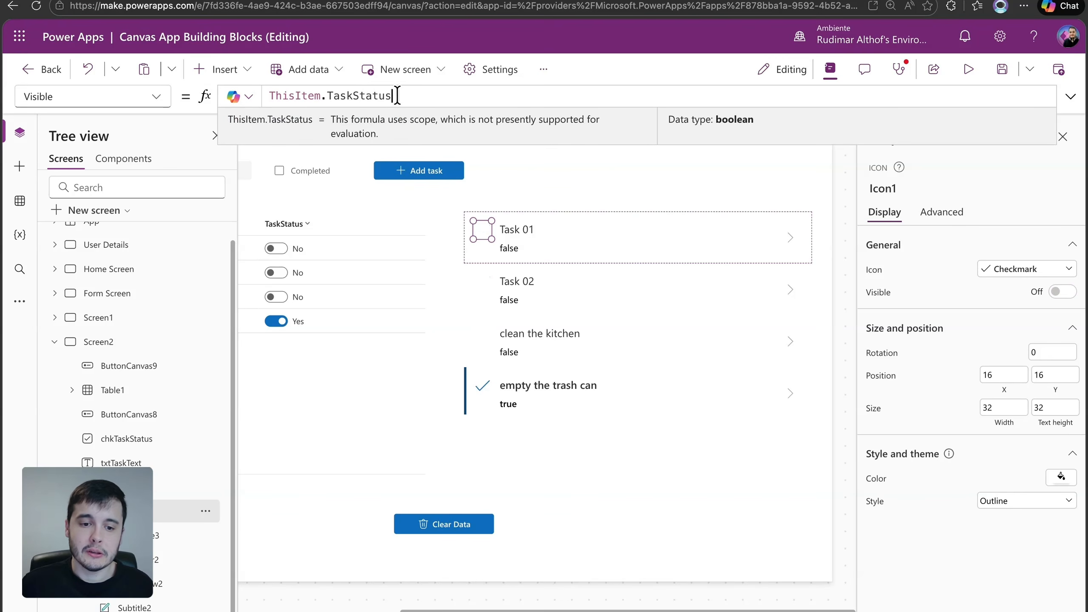
pyautogui.moveTo(391, 95); pyautogui.dragTo(259, 88)
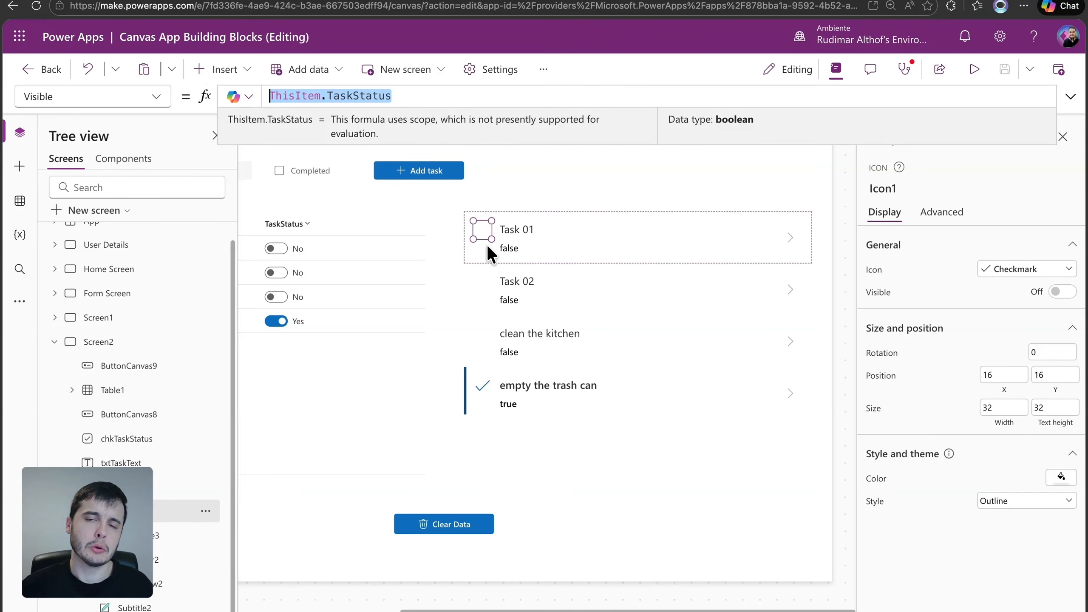
# Preview the app briefly, then delete the subtitle label from the gallery's item template
pyautogui.click(969, 70)
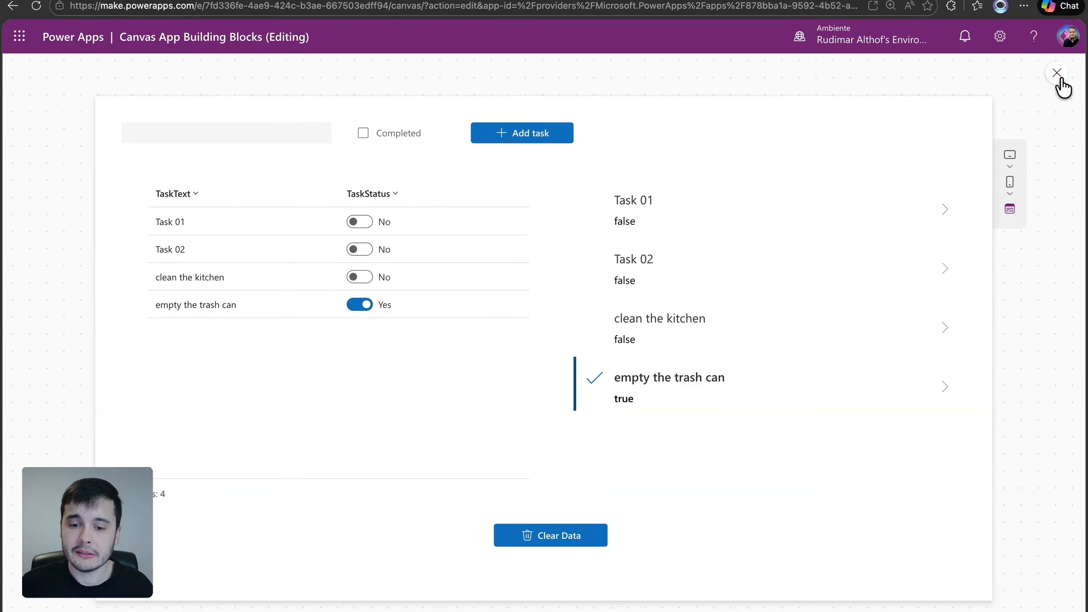
pyautogui.click(1056, 72)
pyautogui.click(621, 250)
pyautogui.click(620, 248)
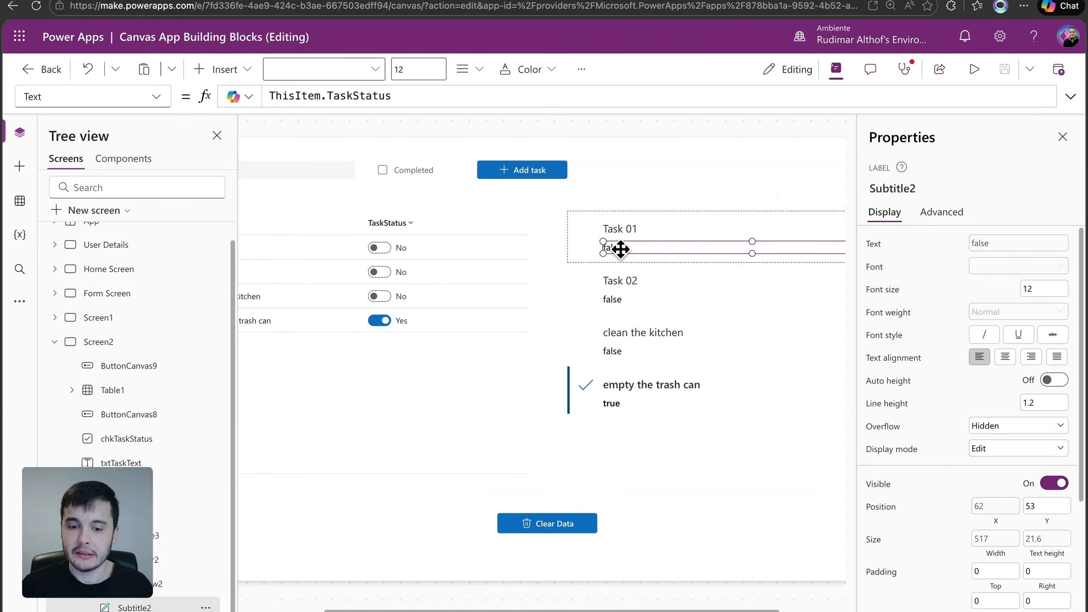
pyautogui.press('Delete')
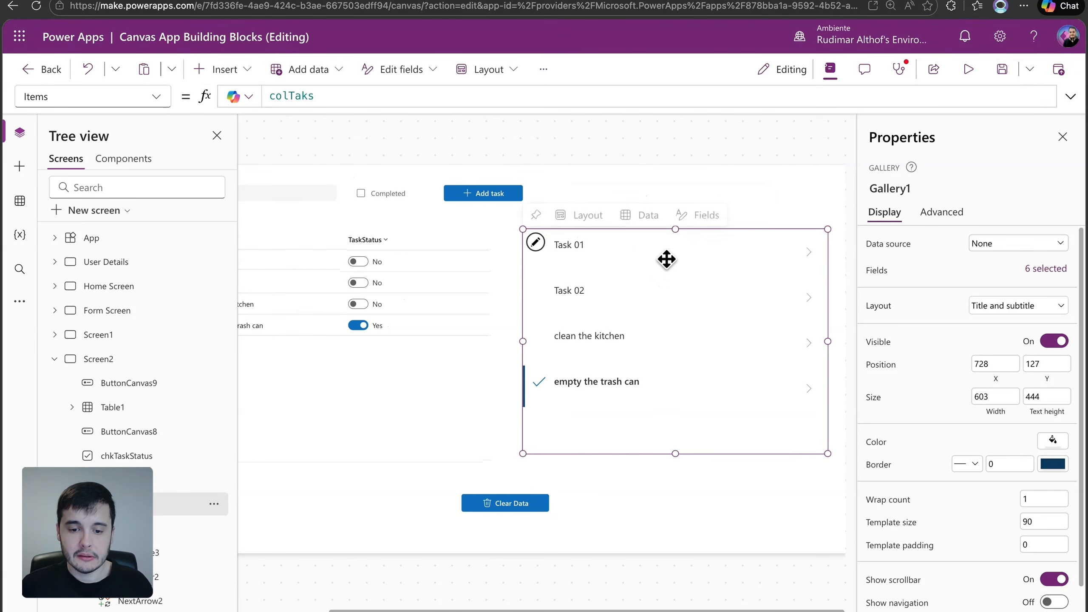
# Preview the app and select the gallery's tasks in turn to check the rows and the checkmark display
pyautogui.press('F5')
pyautogui.click(944, 217)
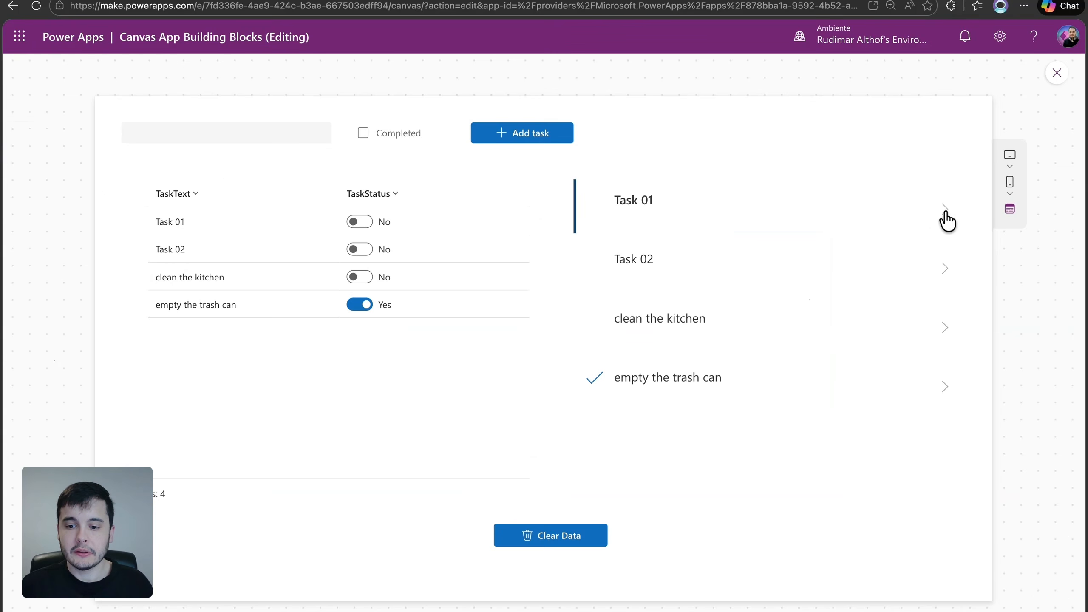
pyautogui.click(945, 279)
pyautogui.click(943, 335)
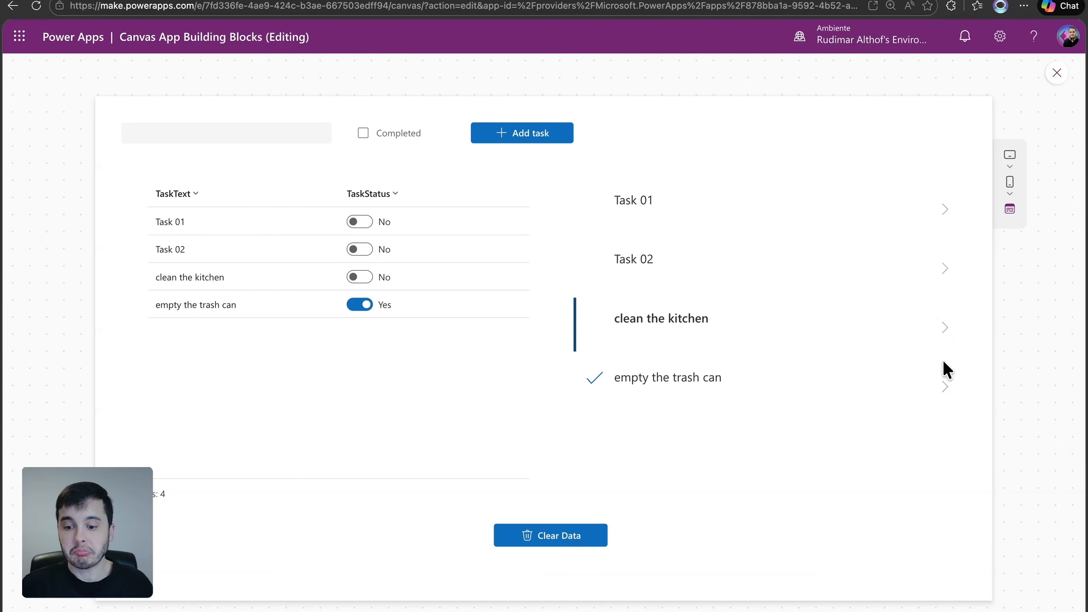
pyautogui.click(948, 397)
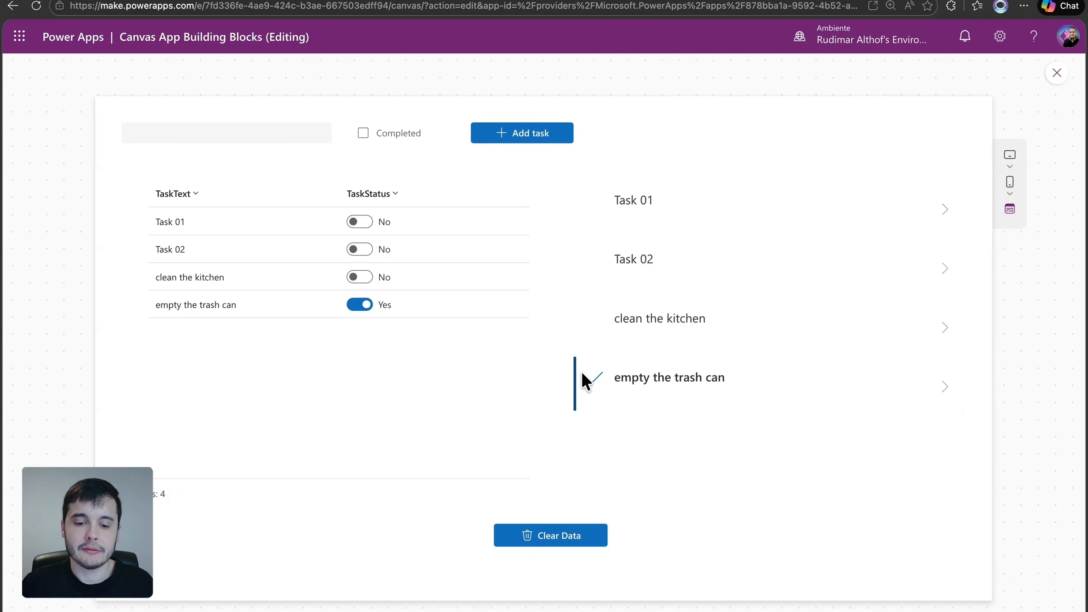
pyautogui.click(578, 317)
pyautogui.click(580, 252)
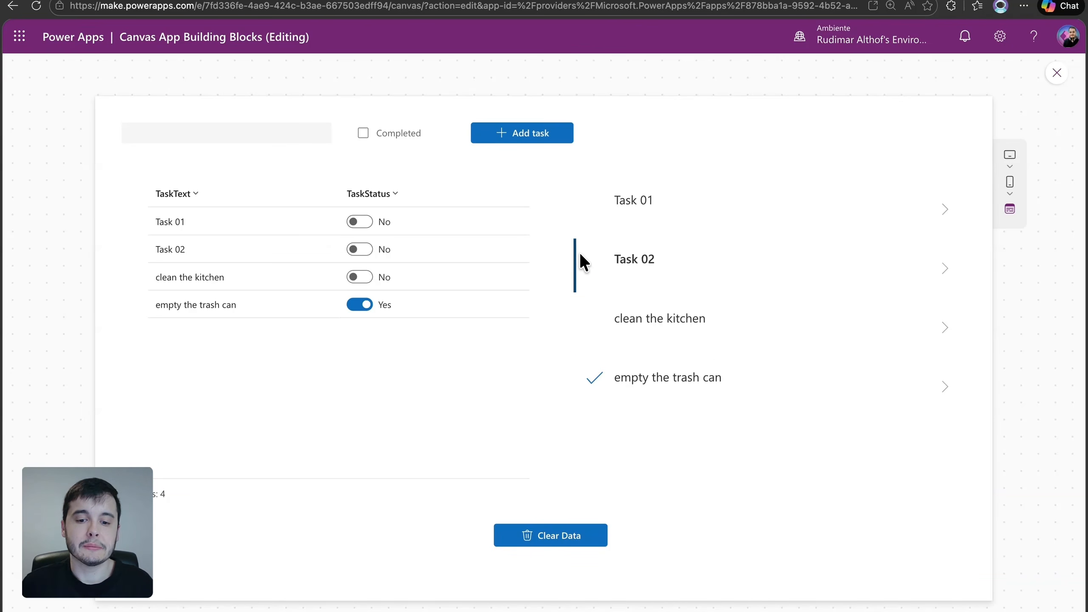
pyautogui.click(585, 202)
pyautogui.click(728, 377)
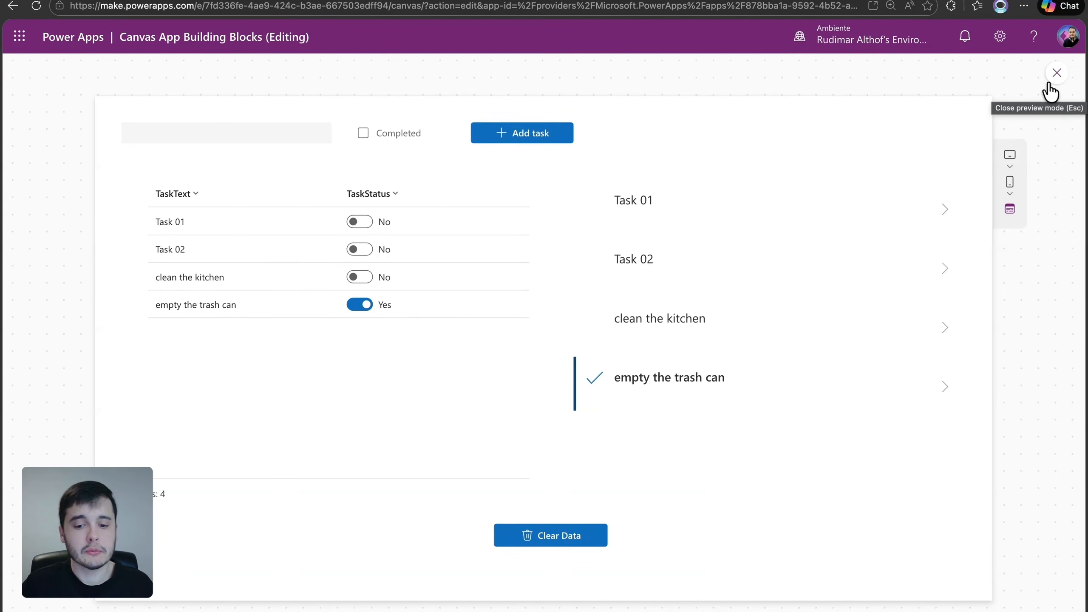
pyautogui.click(815, 325)
pyautogui.click(728, 261)
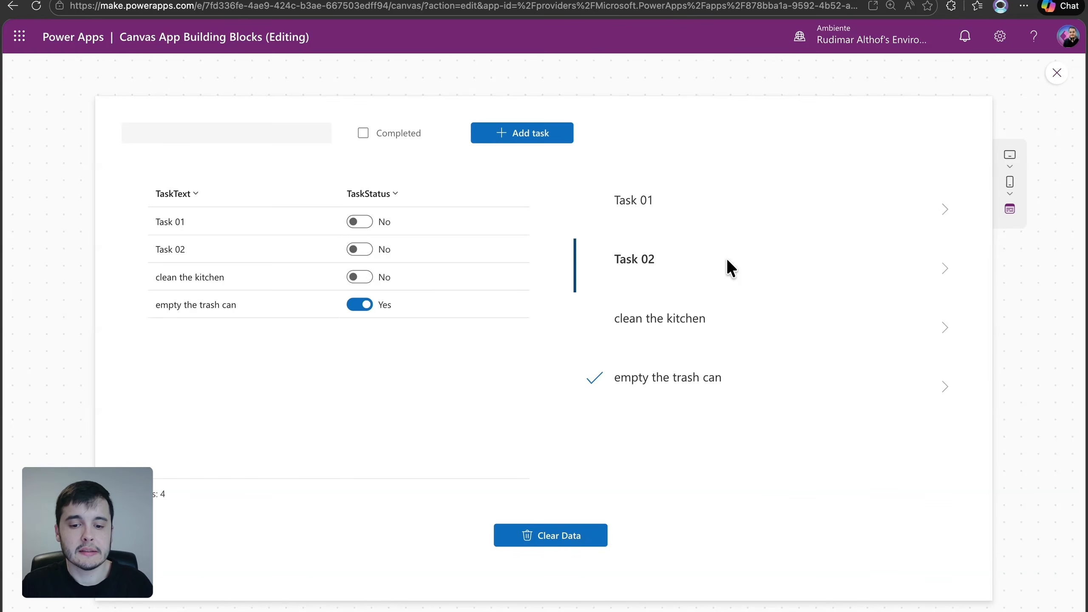
pyautogui.click(698, 202)
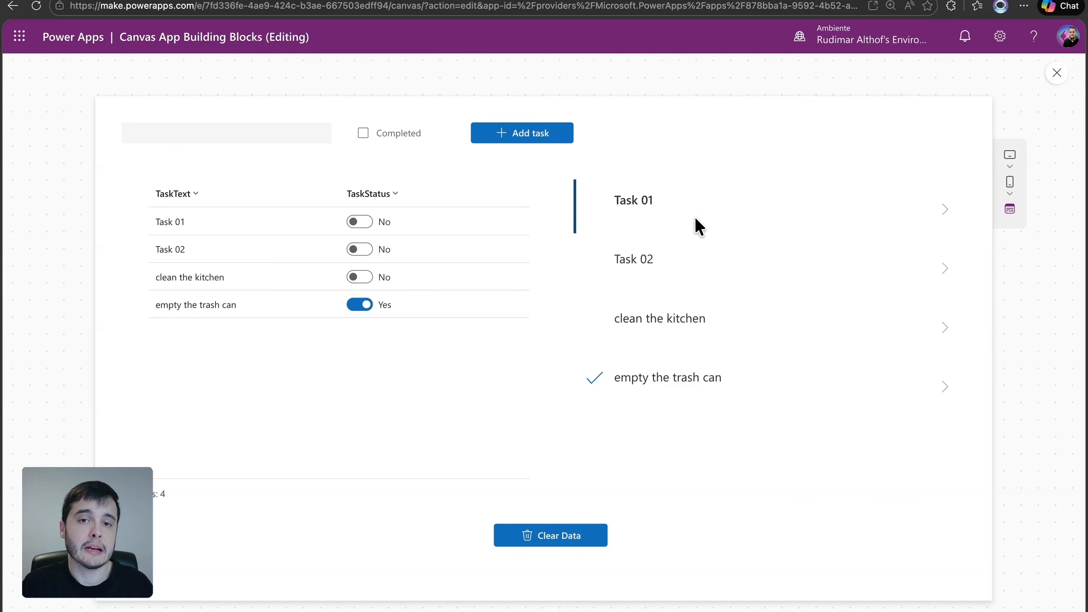
pyautogui.click(695, 278)
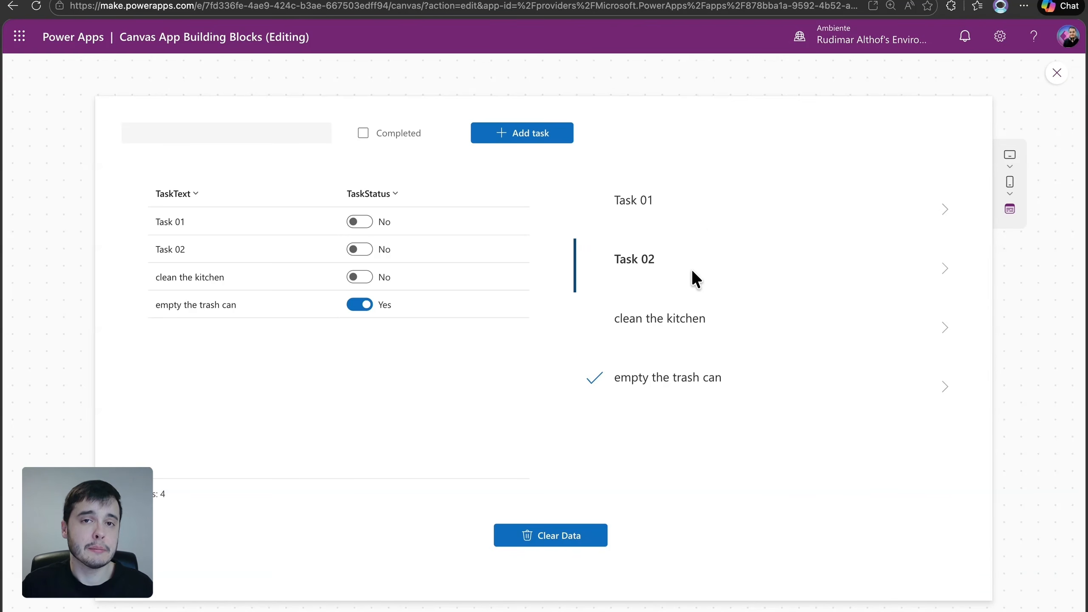
pyautogui.click(251, 131)
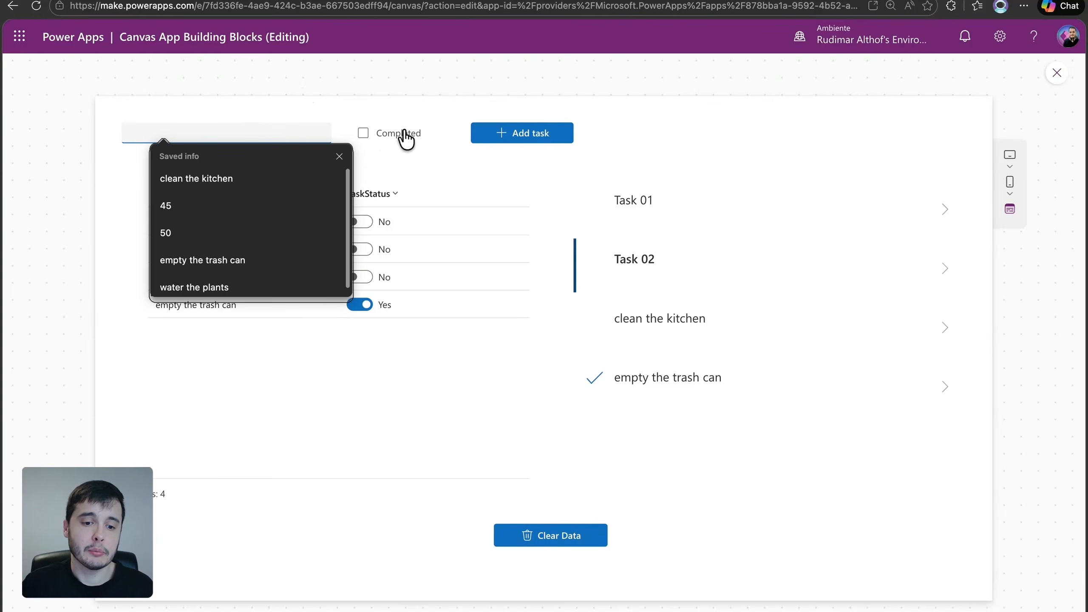
pyautogui.click(656, 318)
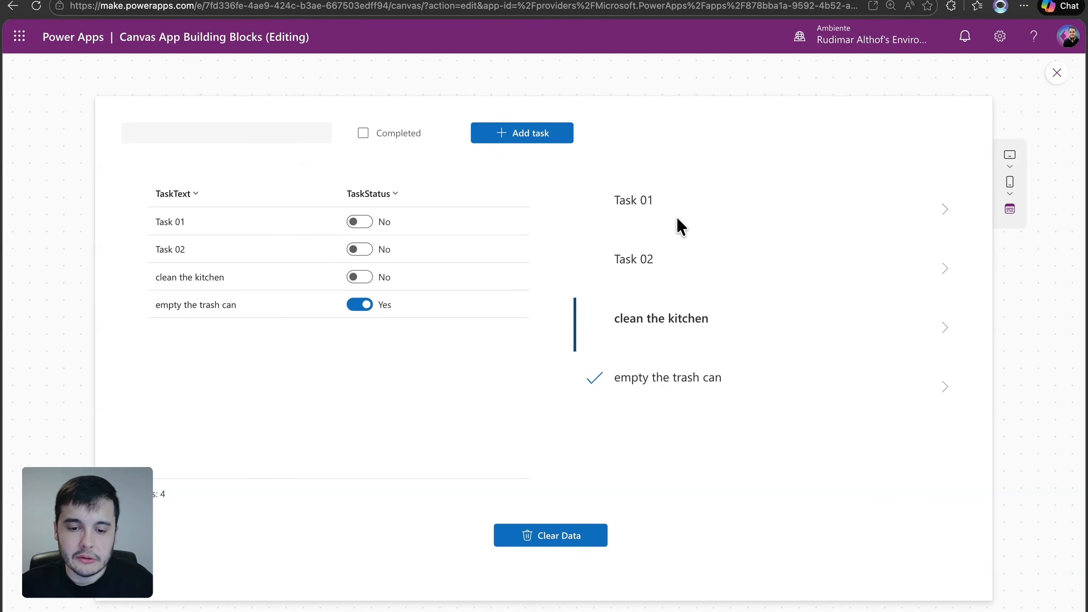
pyautogui.click(599, 200)
pyautogui.click(599, 267)
pyautogui.click(608, 324)
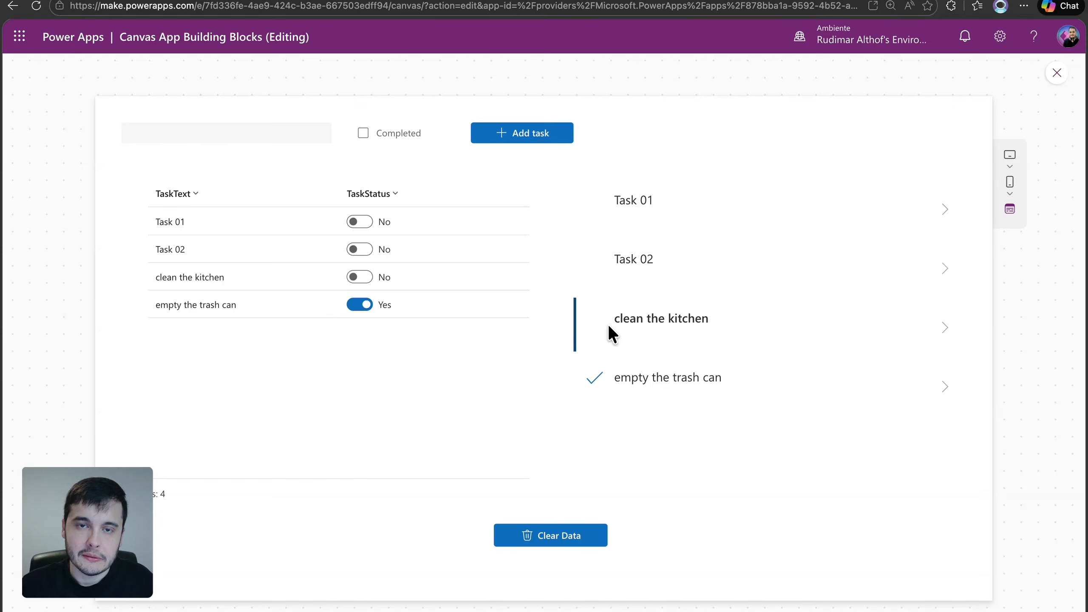
pyautogui.click(594, 202)
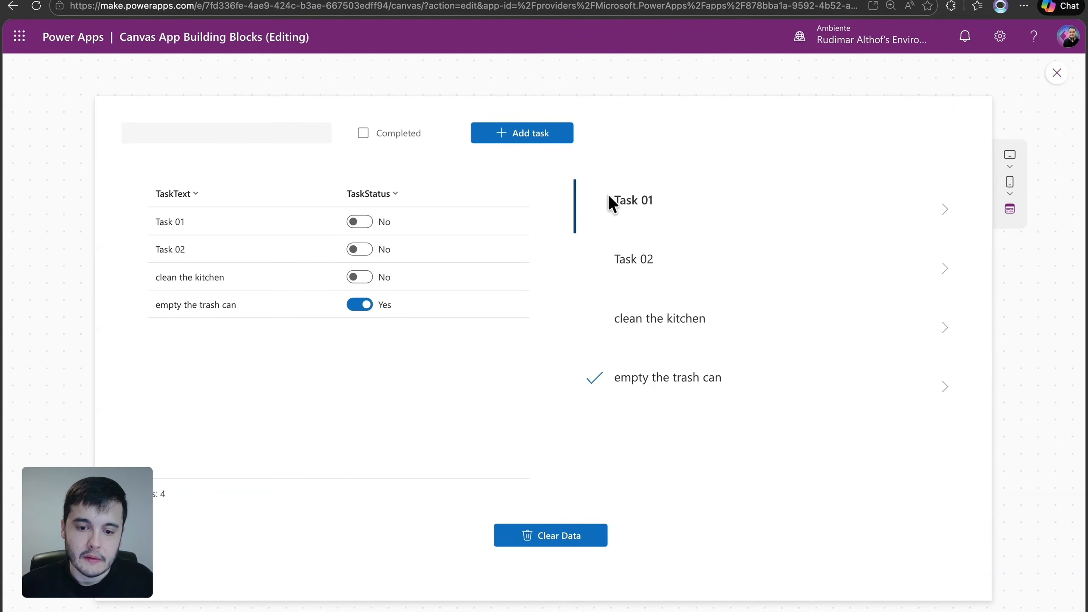
pyautogui.click(1056, 73)
# Insert a modern Checkbox into the gallery's item template
pyautogui.click(612, 254)
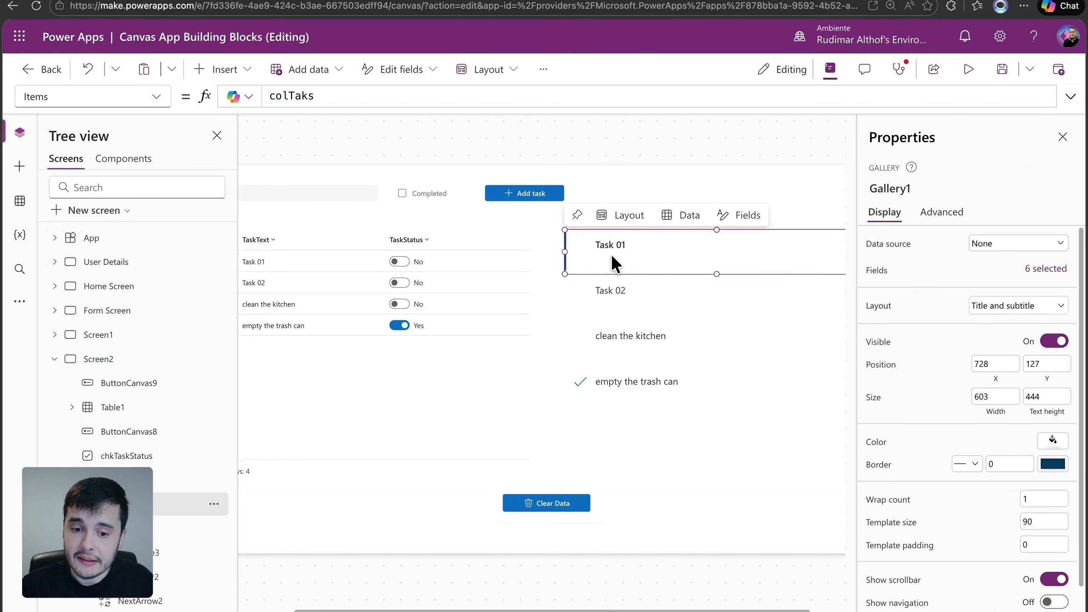
pyautogui.click(612, 247)
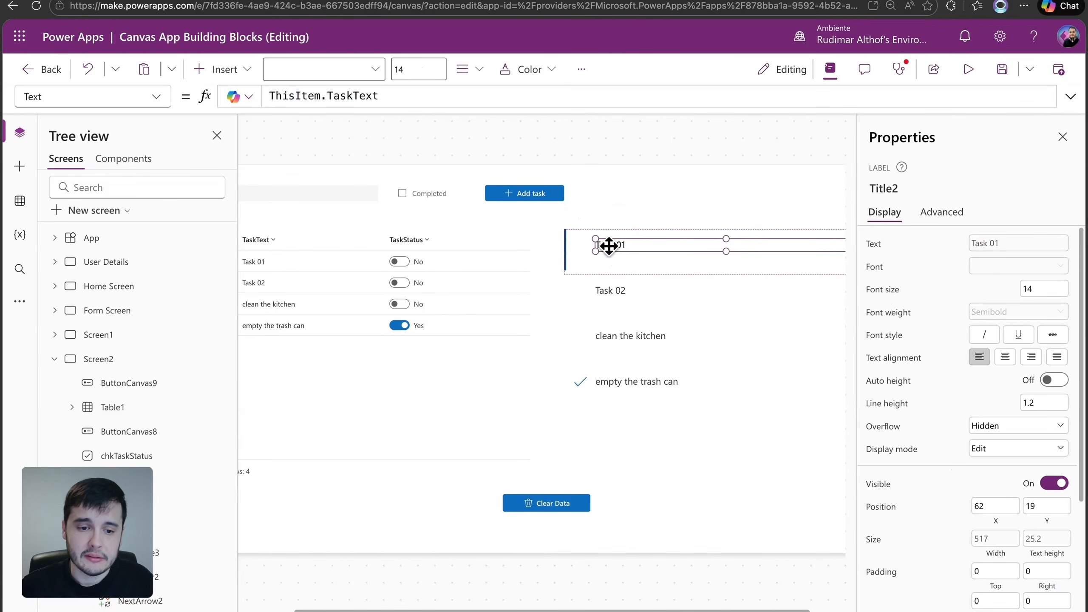
pyautogui.click(219, 69)
pyautogui.write('check')
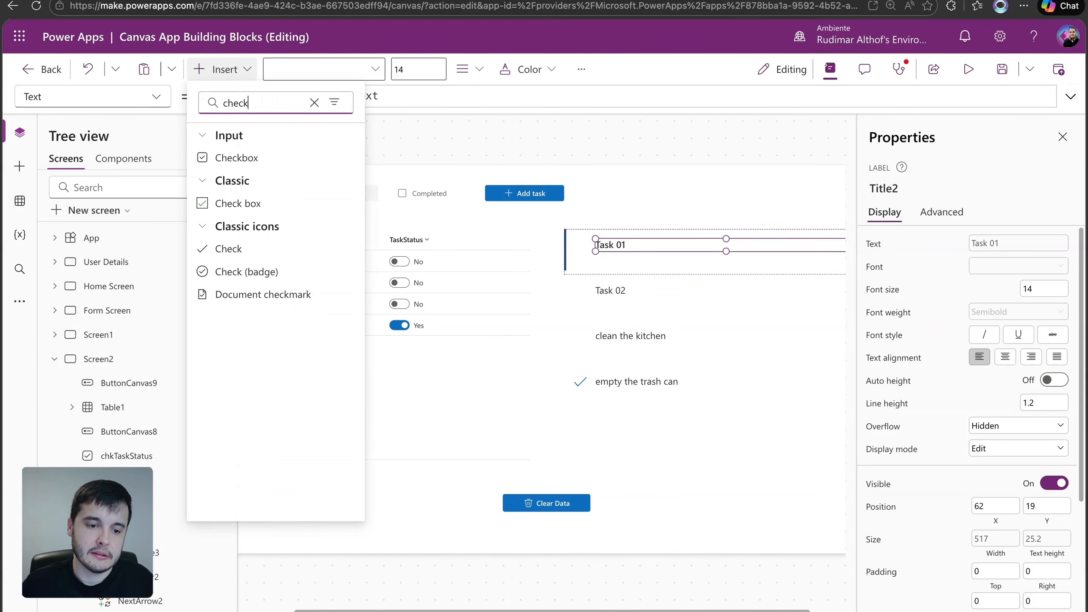
pyautogui.click(280, 157)
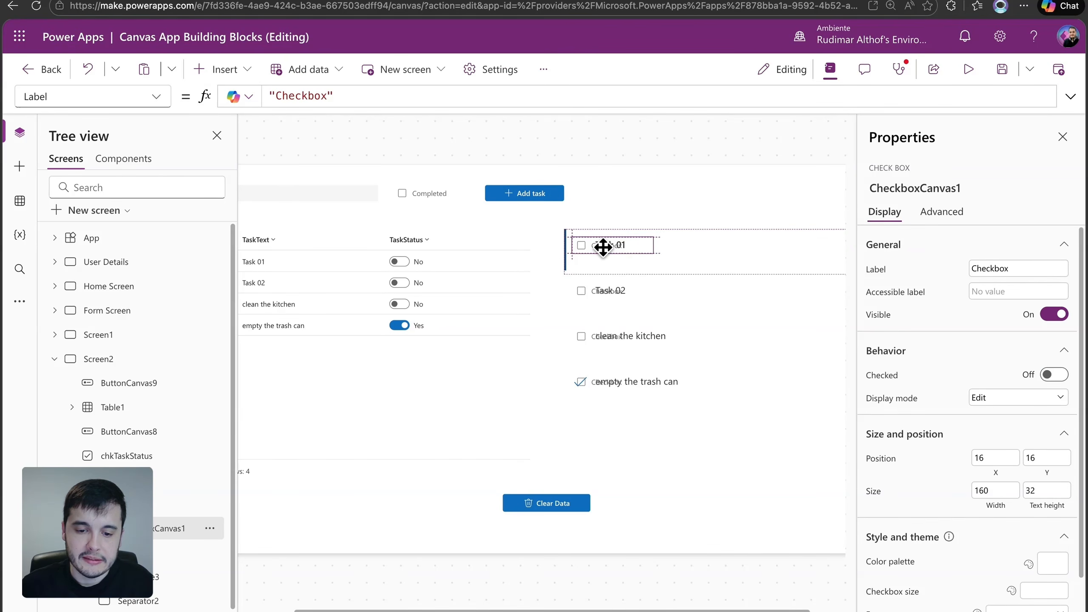
# Clear the new checkbox's label text and narrow the control to a width of about 46
pyautogui.doubleClick(1026, 269)
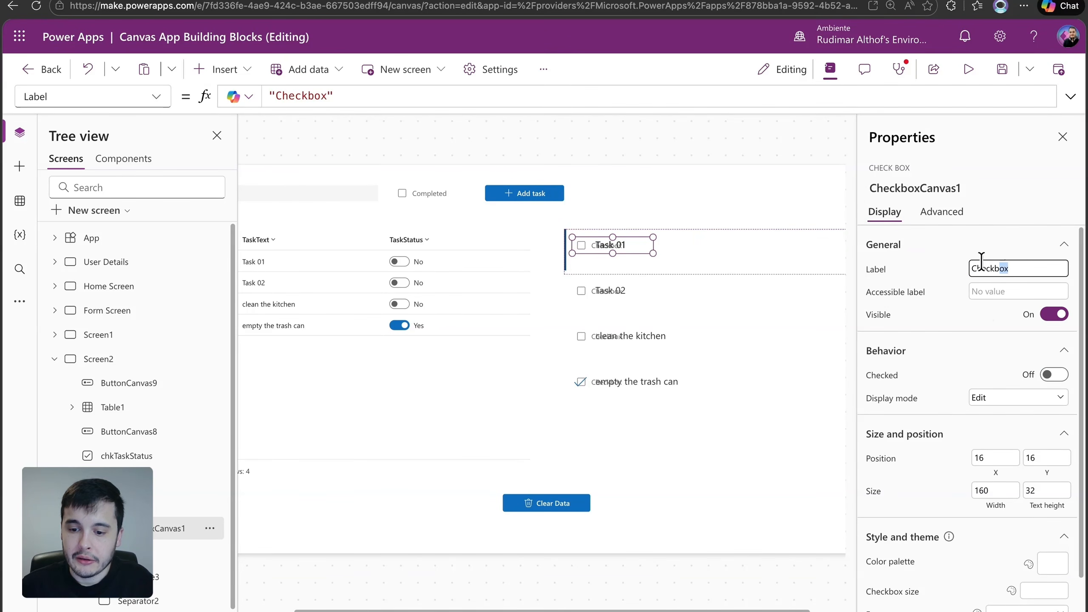
pyautogui.press('BackSpace')
pyautogui.click(902, 245)
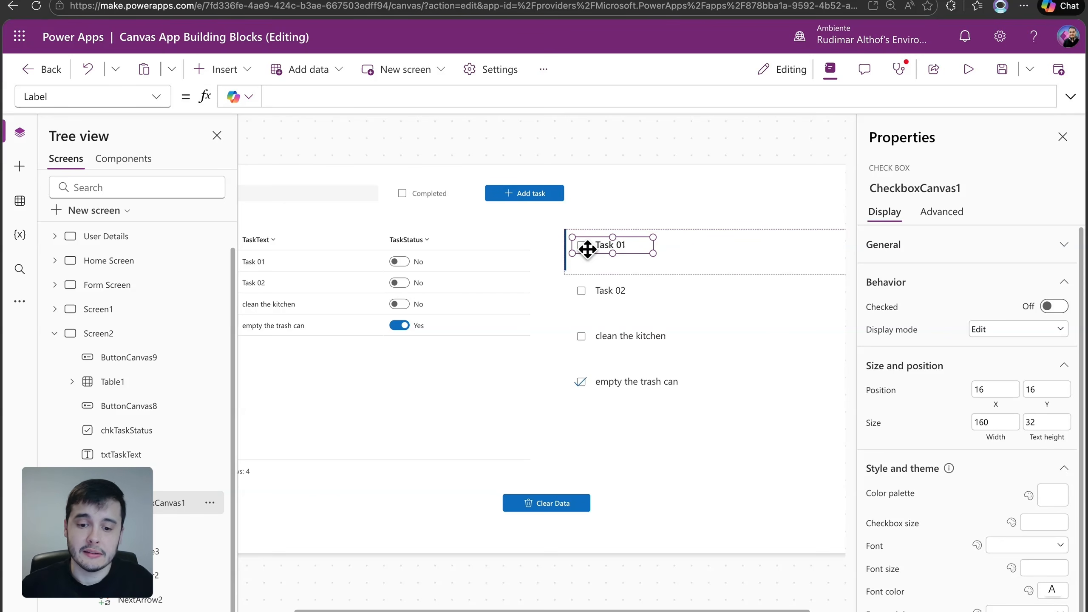
pyautogui.moveTo(653, 254); pyautogui.dragTo(595, 253)
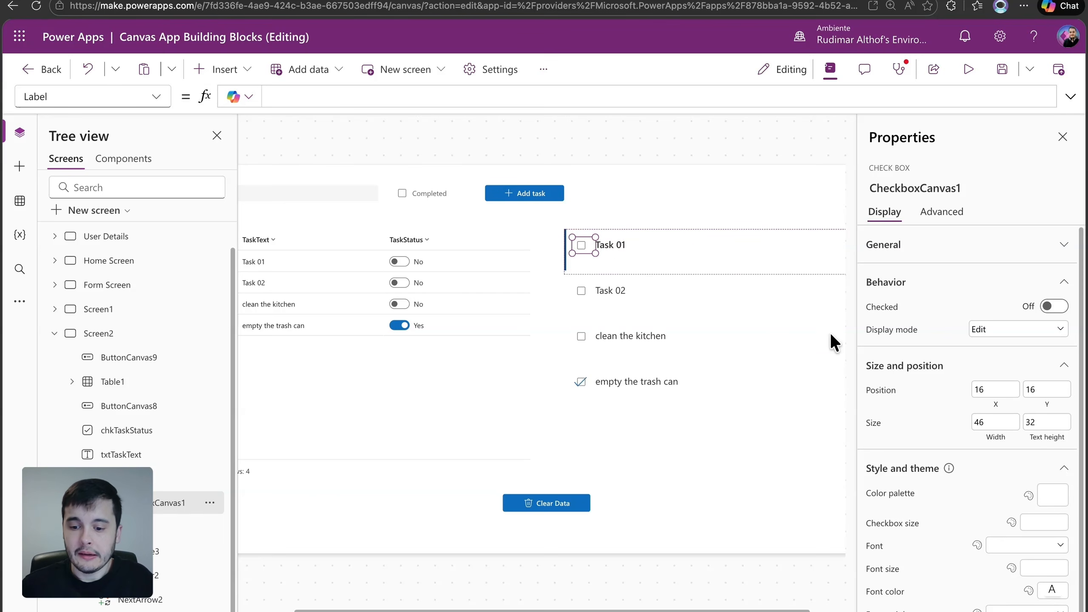
# Set the gallery checkbox's Visible property to ThisItem.TaskStatus = false and review the formula
pyautogui.scroll(-1, 914, 393)
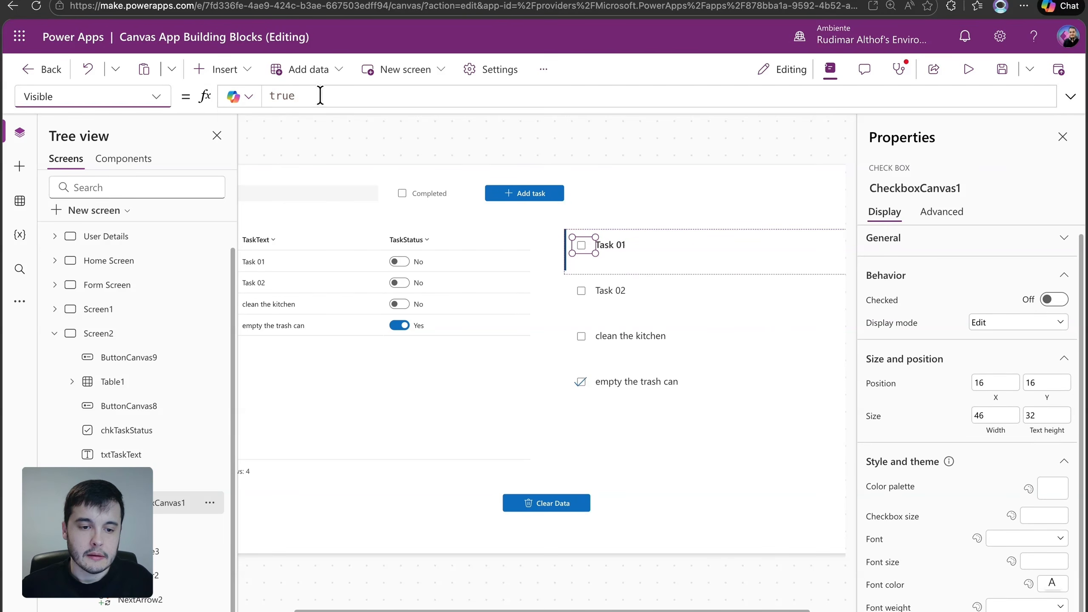
pyautogui.moveTo(319, 94); pyautogui.dragTo(260, 90)
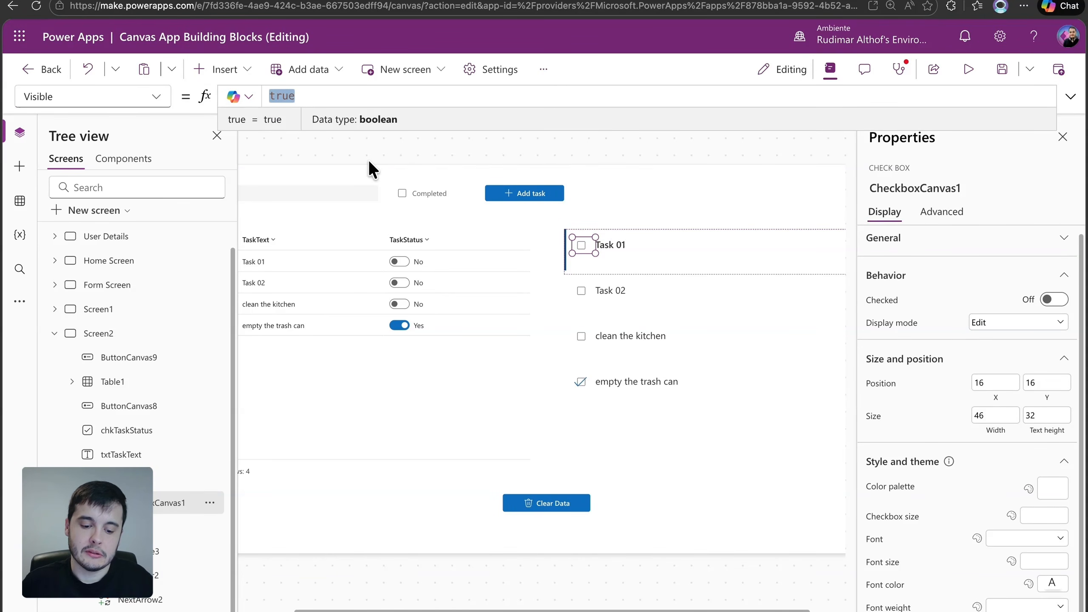
pyautogui.write('This')
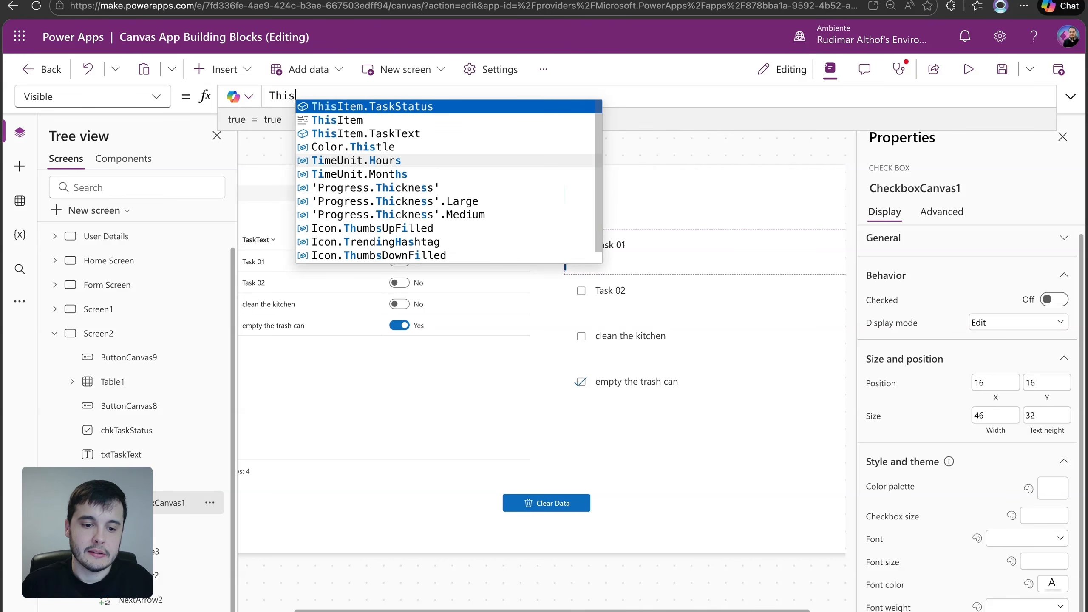
pyautogui.press('Tab')
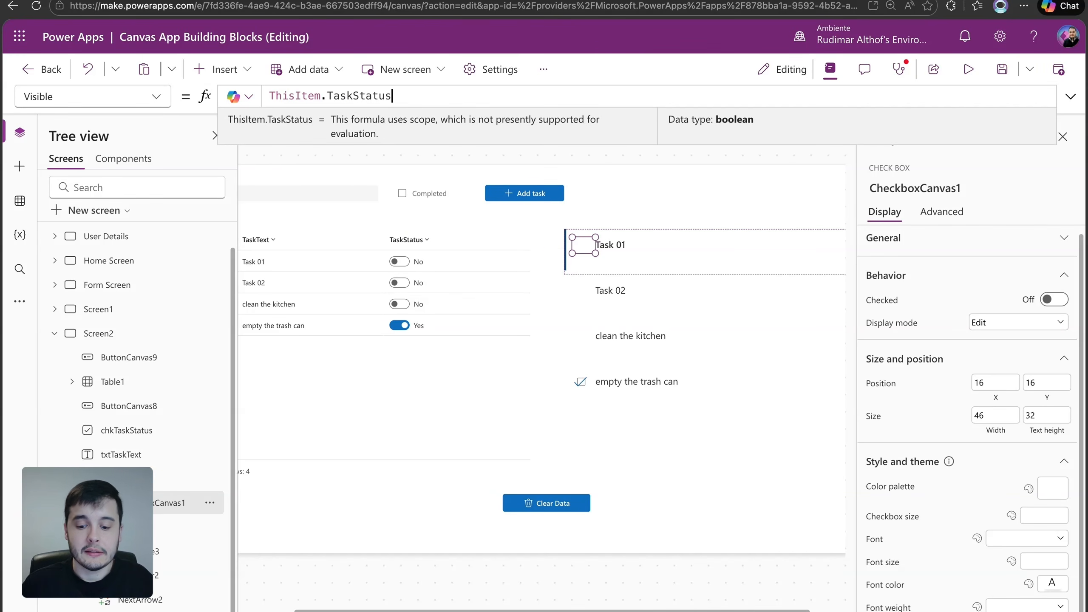
pyautogui.write('= false')
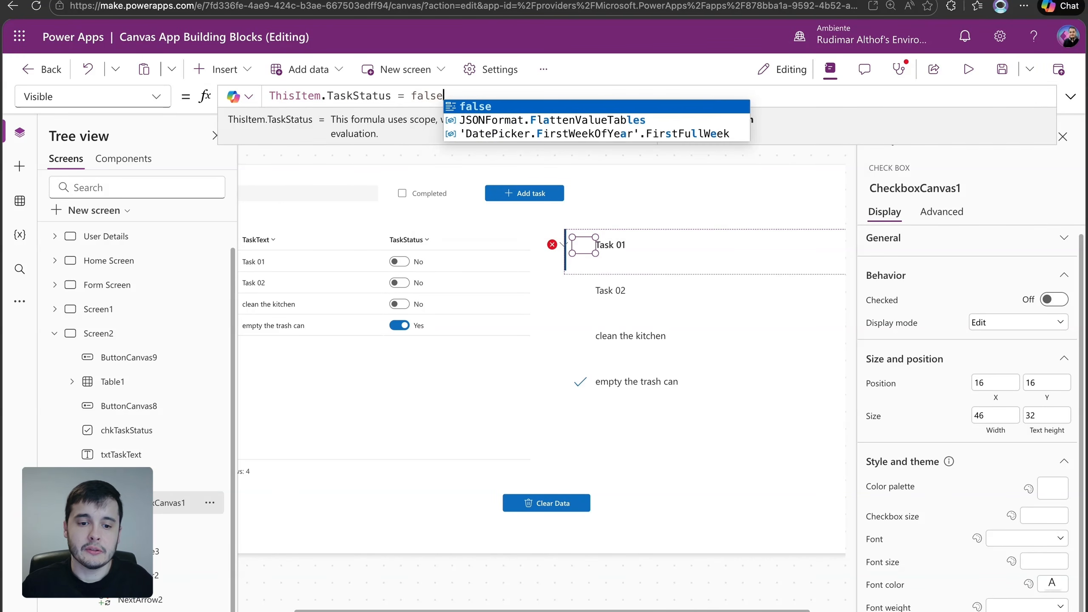
pyautogui.moveTo(391, 95); pyautogui.dragTo(228, 87)
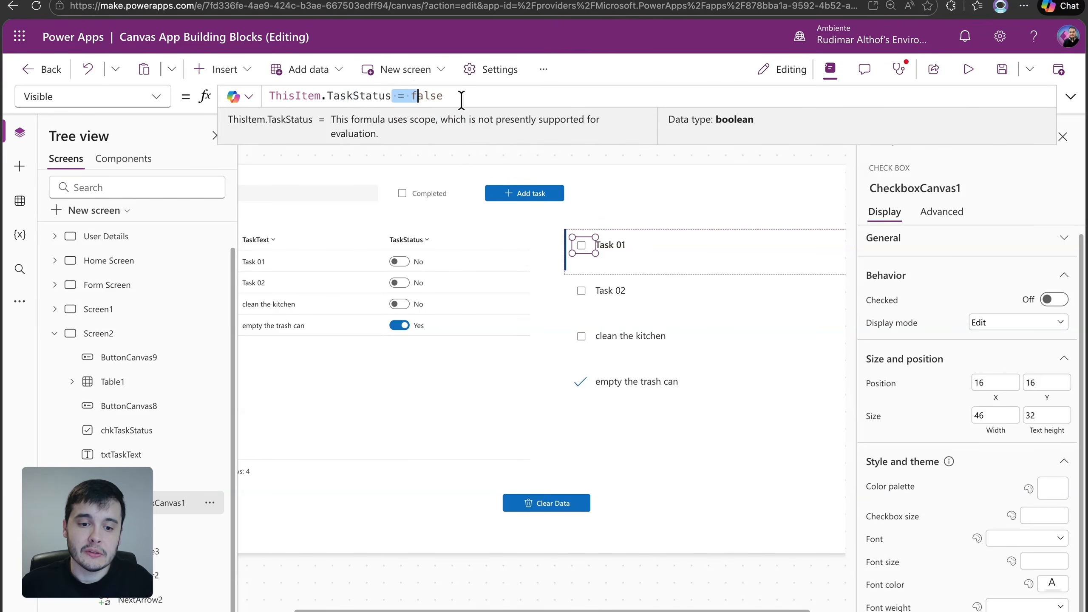
pyautogui.moveTo(458, 97); pyautogui.dragTo(264, 94)
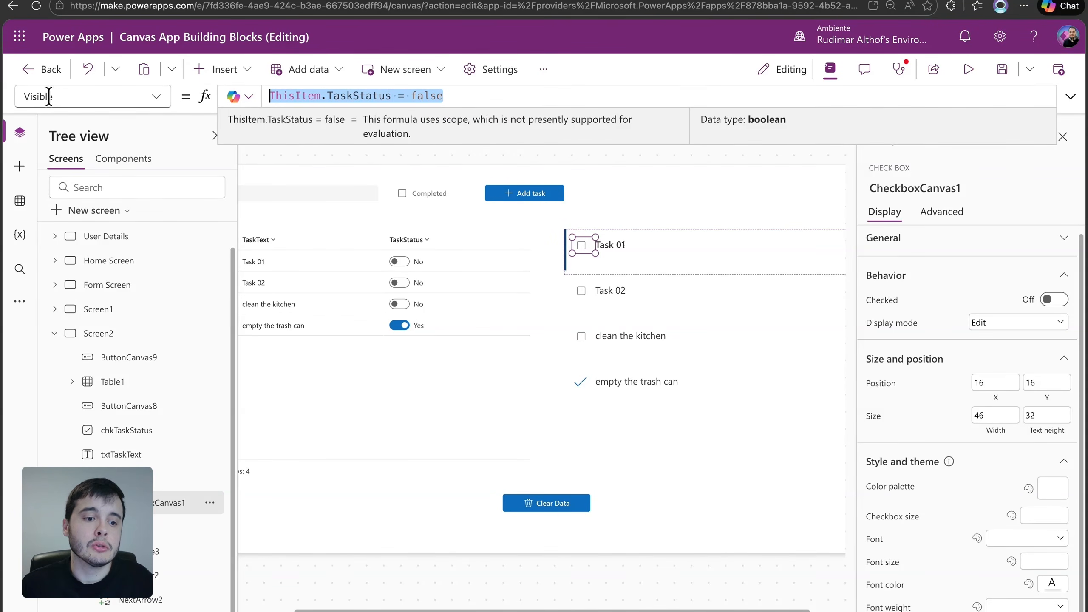
pyautogui.click(409, 97)
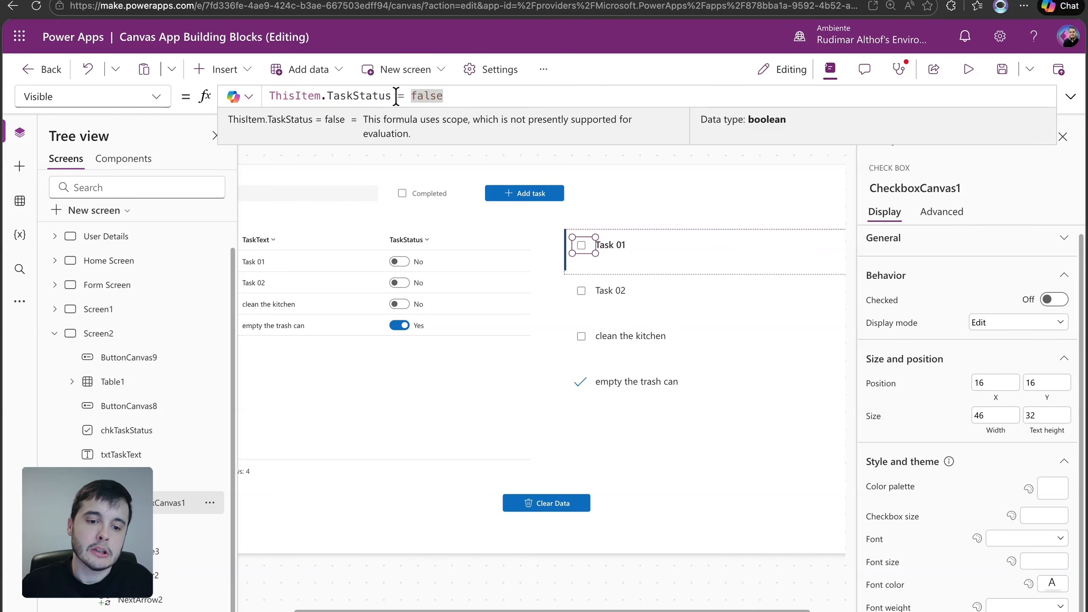
# Try the shorthand formula !ThisItem.TaskStatus in the checkbox's Visible property, and restore ThisItem.TaskStatus = false
pyautogui.click(459, 96)
pyautogui.press('BackSpace')
pyautogui.press('BackSpace')
pyautogui.press('BackSpace')
pyautogui.press('BackSpace')
pyautogui.press('BackSpace')
pyautogui.press('BackSpace')
pyautogui.press('BackSpace')
pyautogui.press('BackSpace')
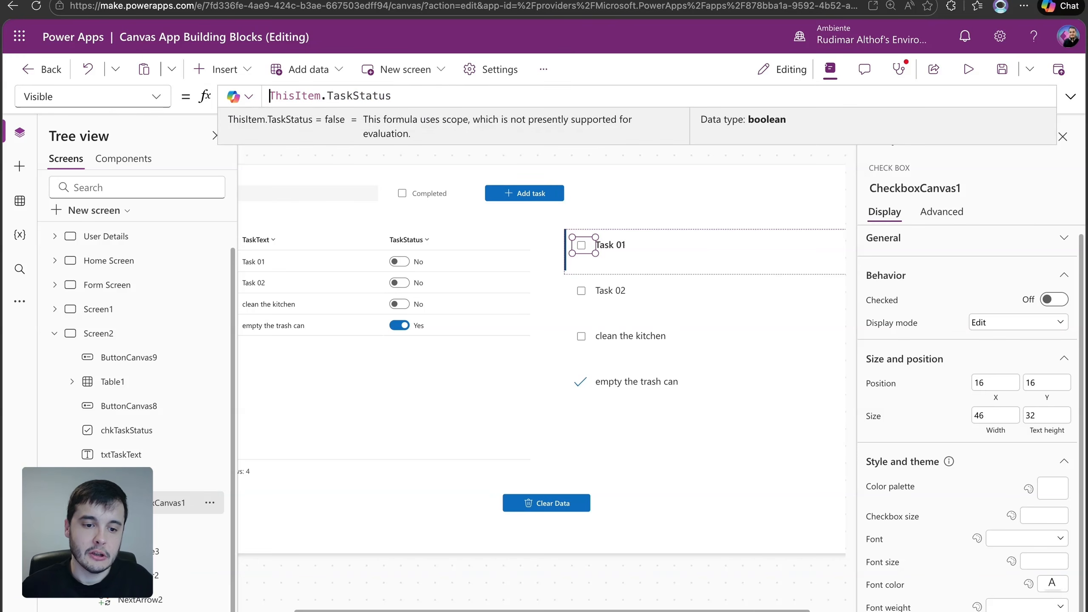
pyautogui.write('!')
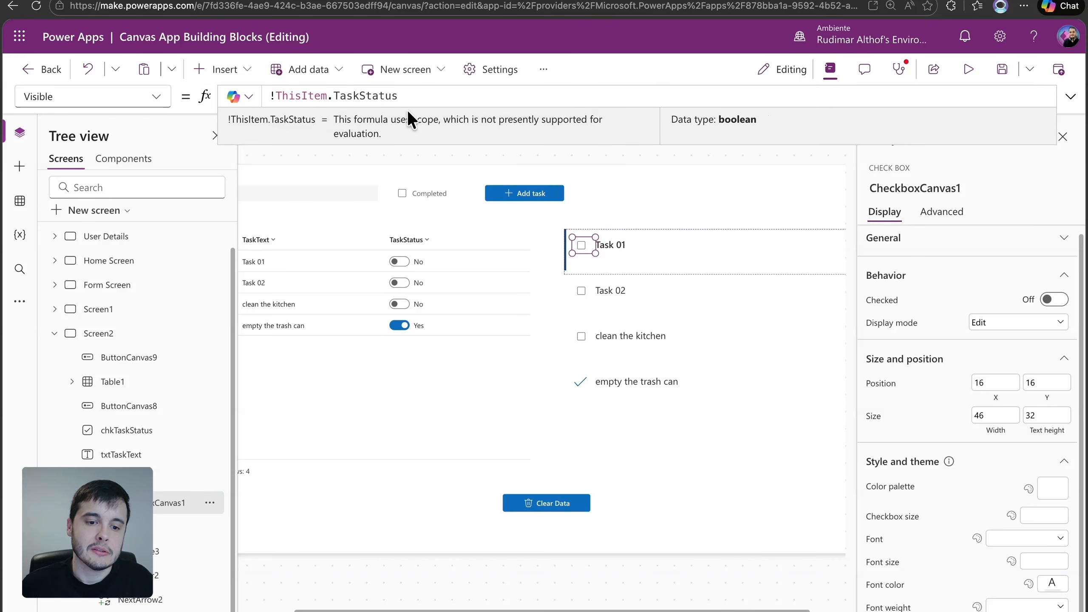
pyautogui.moveTo(276, 96); pyautogui.dragTo(415, 96)
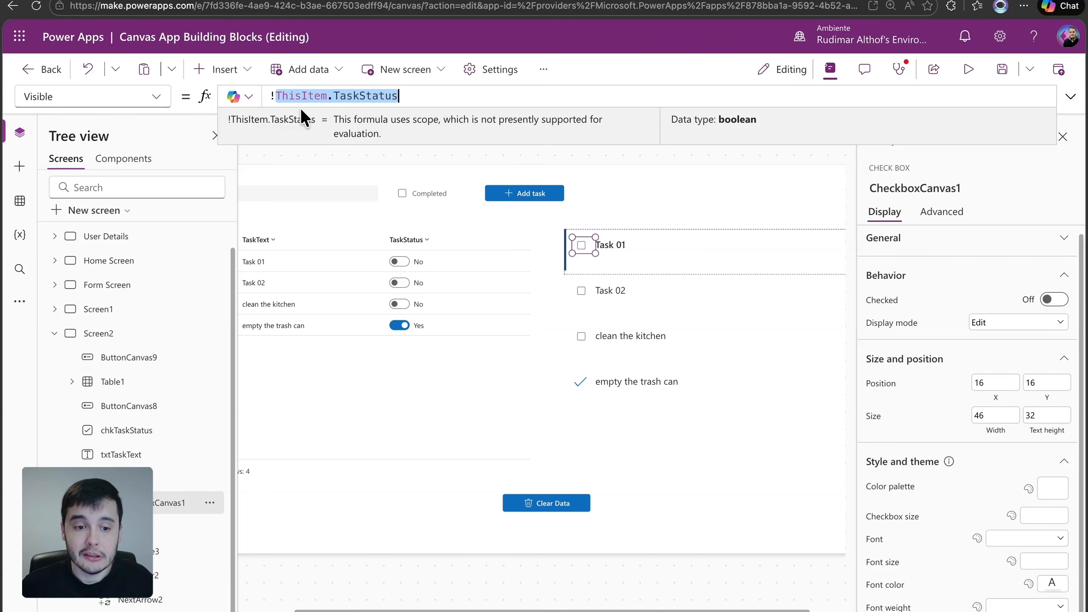
pyautogui.click(276, 97)
pyautogui.press('BackSpace')
pyautogui.moveTo(273, 96); pyautogui.dragTo(425, 96)
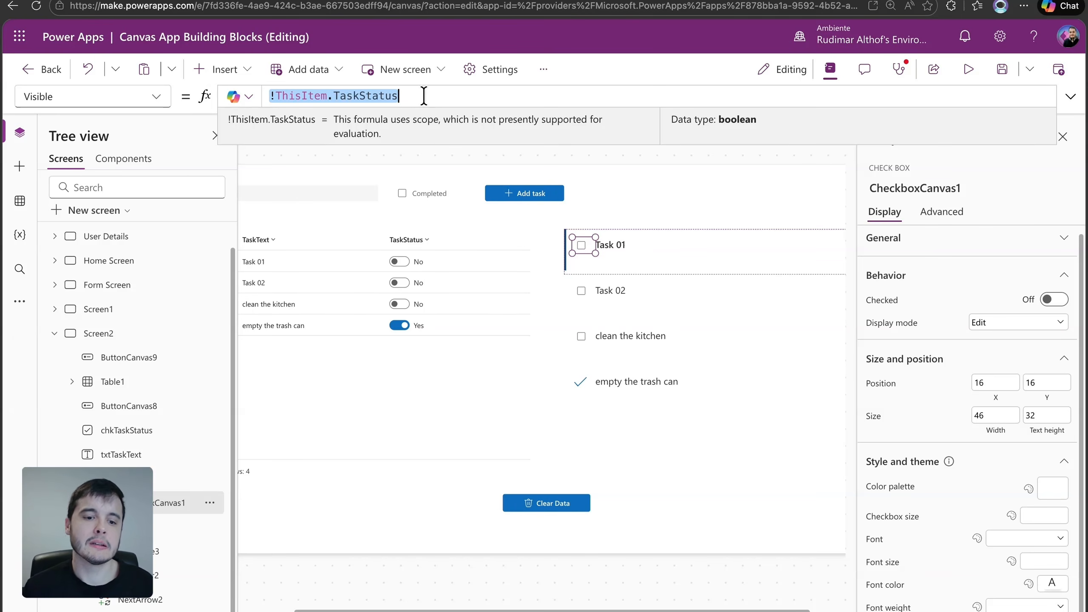
pyautogui.click(429, 107)
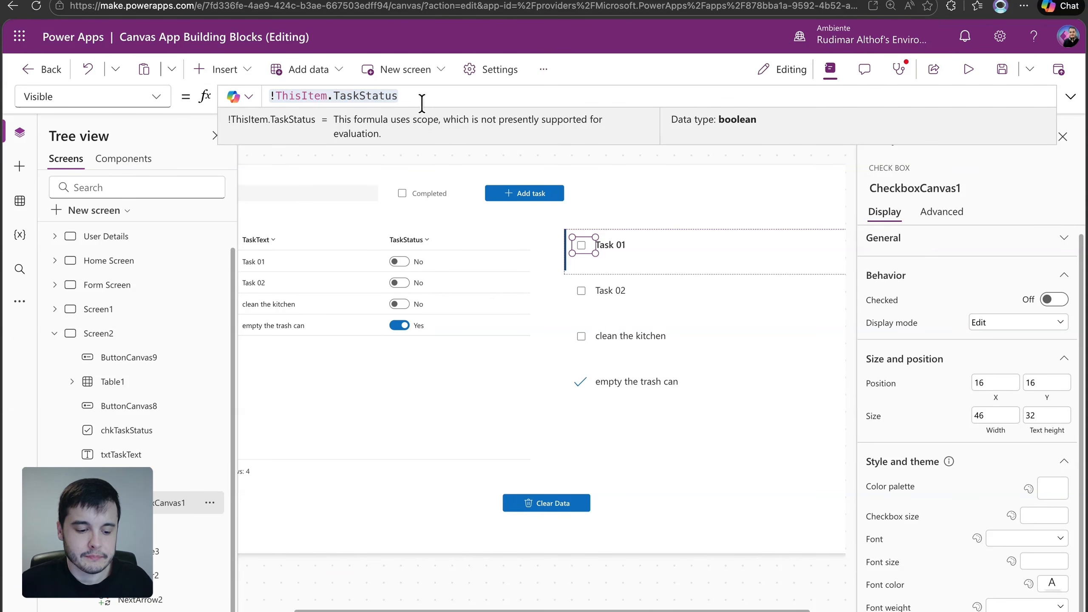
pyautogui.hotkey('ctrl', 'z')
pyautogui.hotkey('ctrl', 'z')
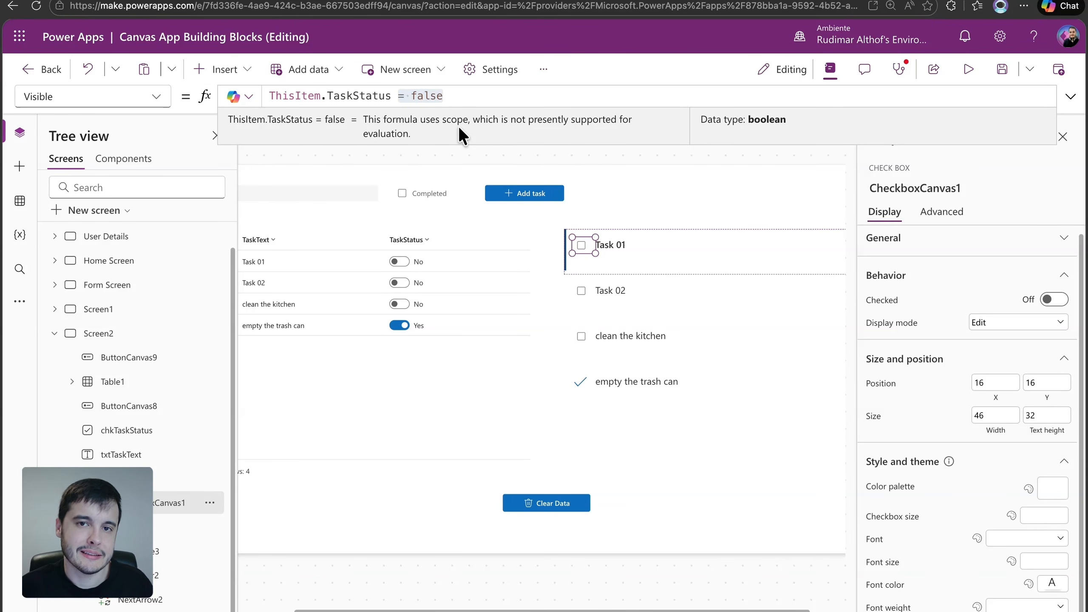
# Preview the app and toggle the gallery checkboxes of clean the kitchen, Task 02 and Task 01 to test them
pyautogui.click(968, 69)
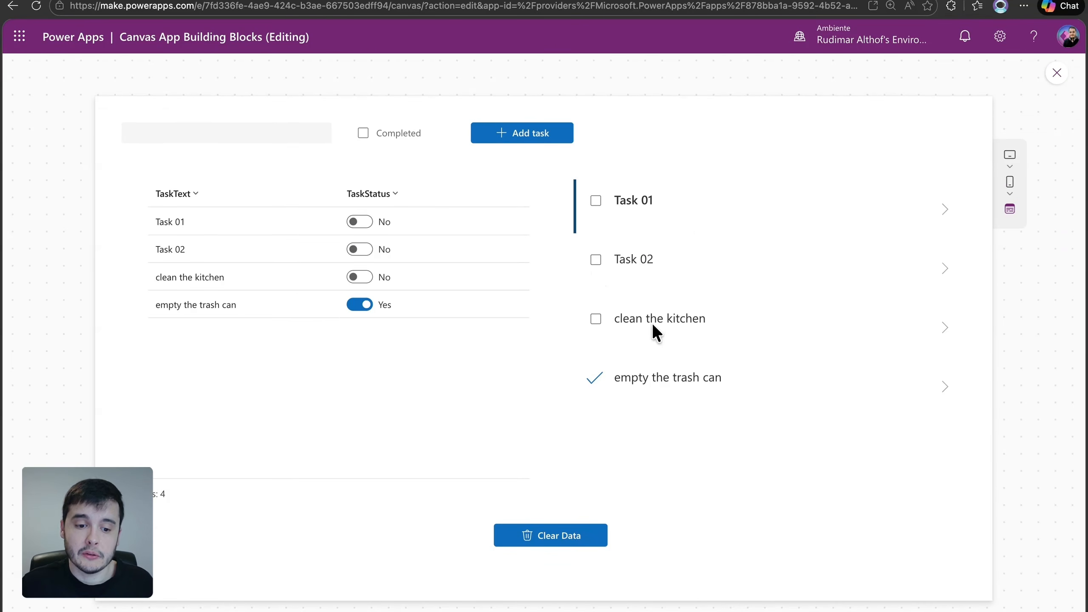
pyautogui.click(595, 320)
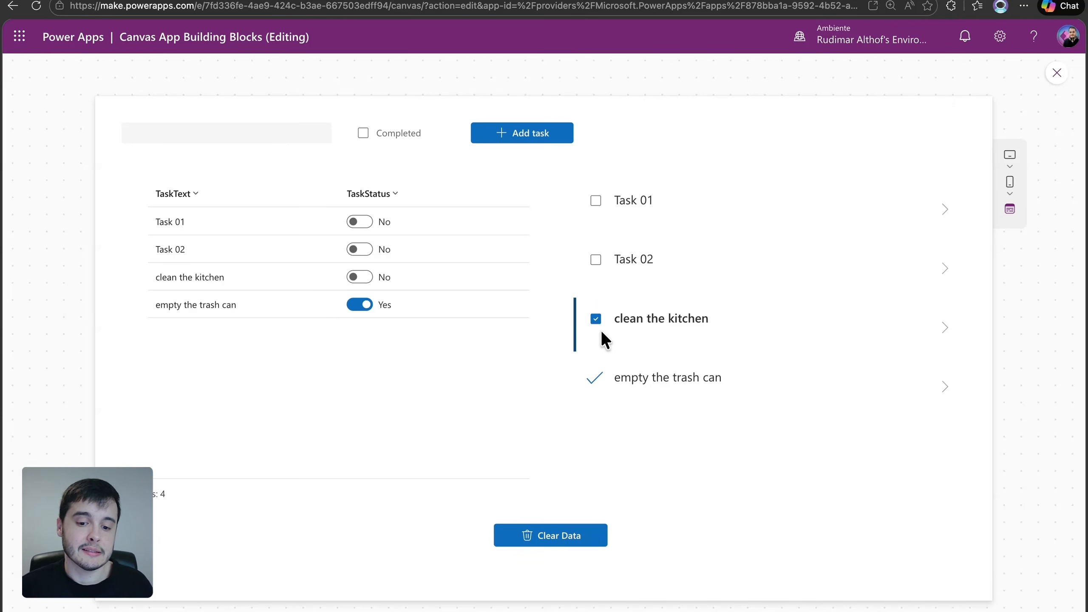
pyautogui.click(596, 262)
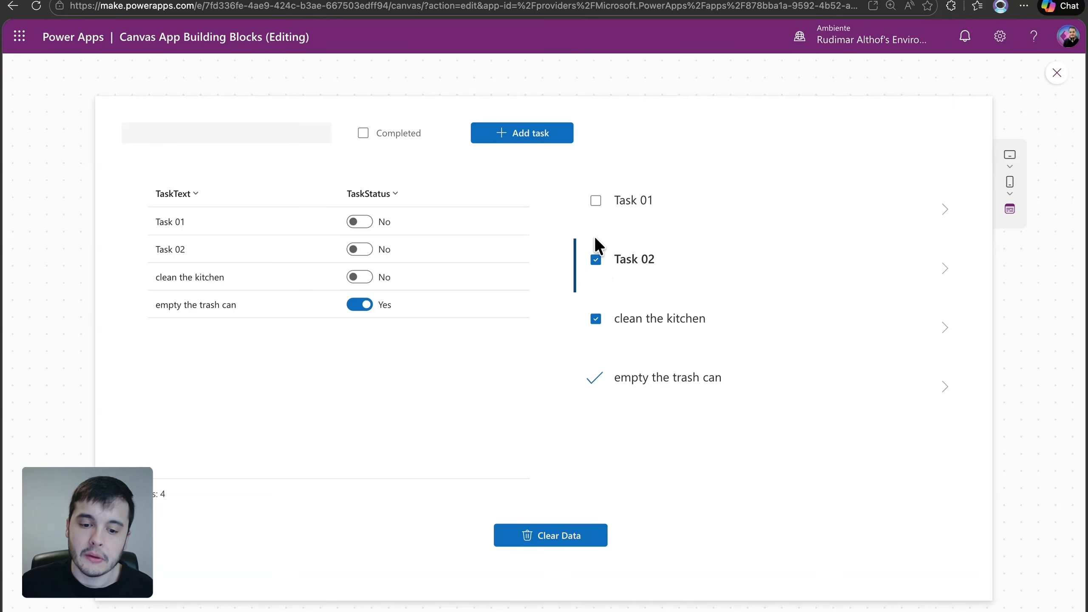
pyautogui.click(596, 203)
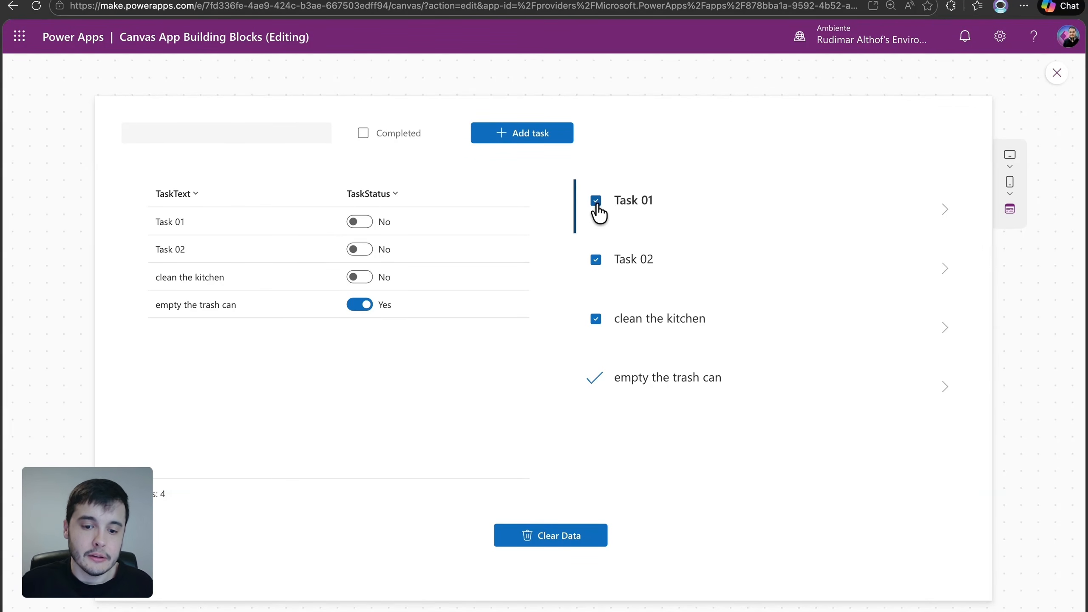
pyautogui.click(597, 203)
pyautogui.click(597, 263)
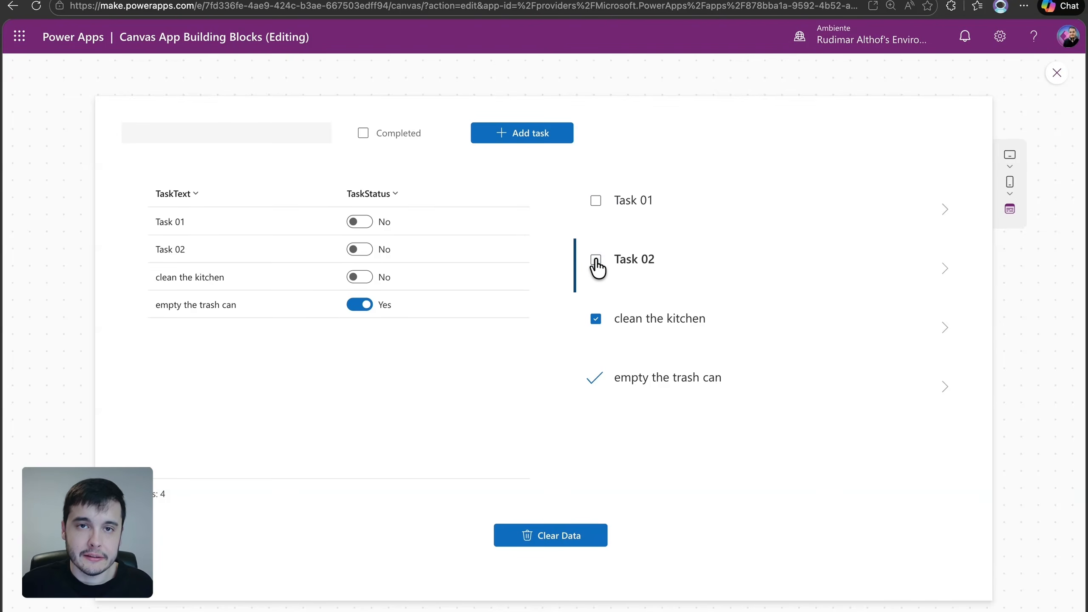
pyautogui.click(596, 262)
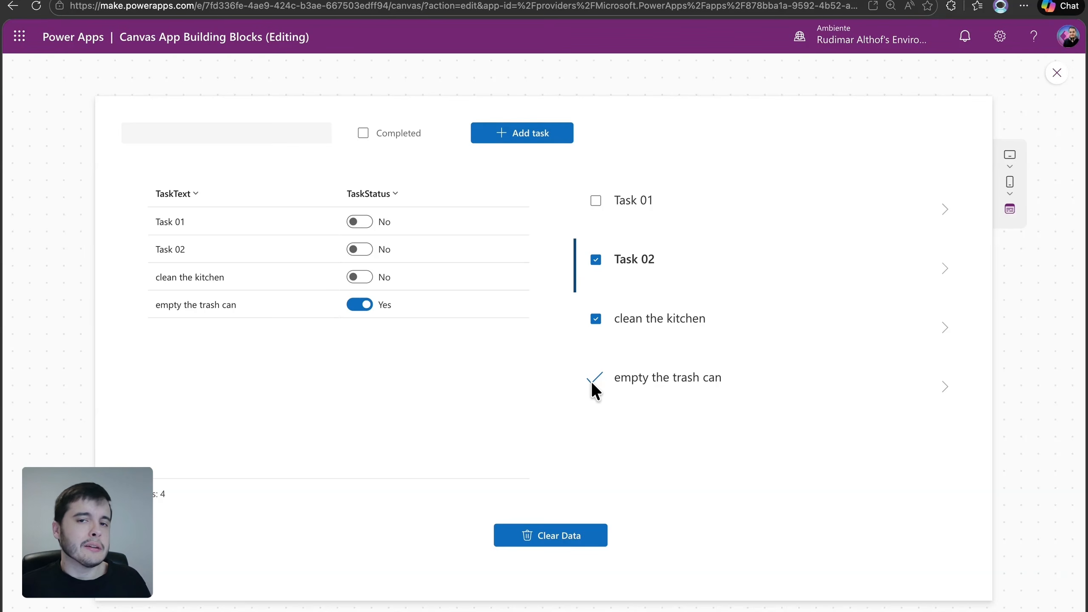
pyautogui.press('Escape')
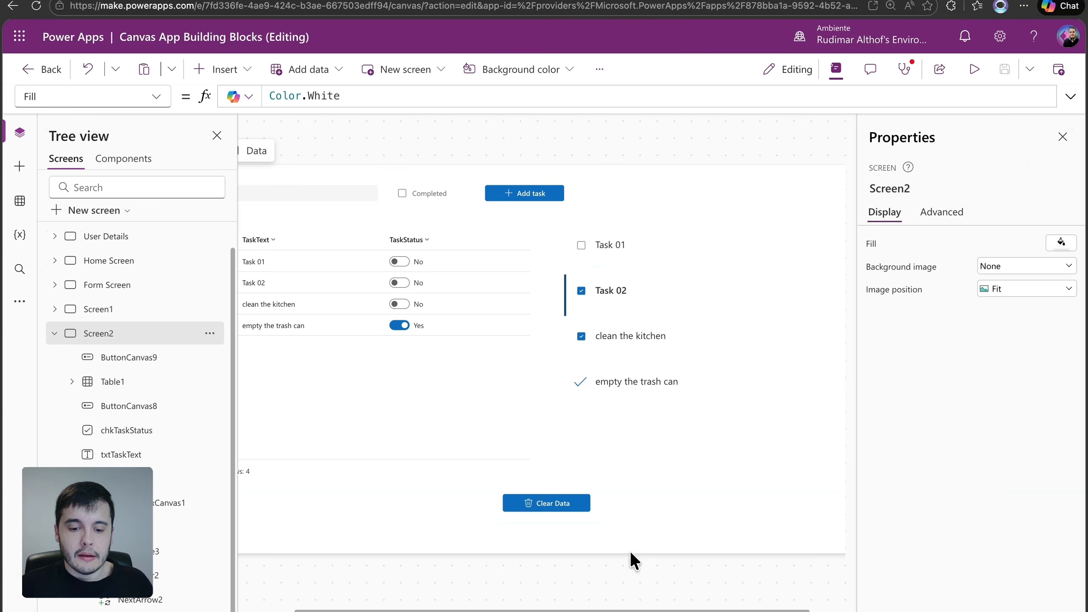
# Insert a Text control on Screen2 and place it below the gallery's last task, at about X 748, Y 556
pyautogui.moveTo(625, 611); pyautogui.dragTo(718, 610)
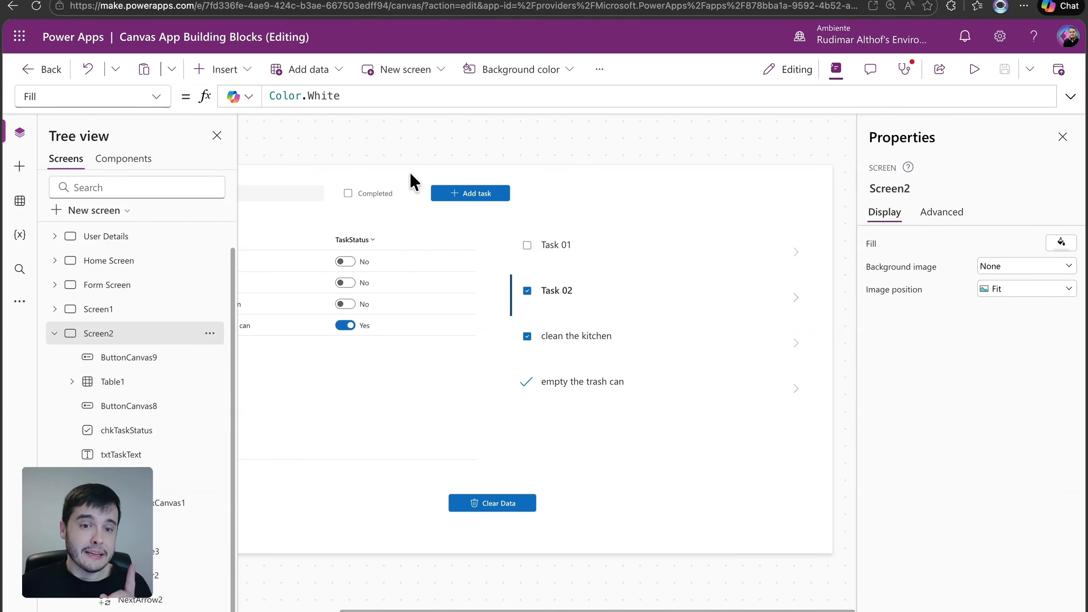
pyautogui.click(249, 69)
pyautogui.click(251, 154)
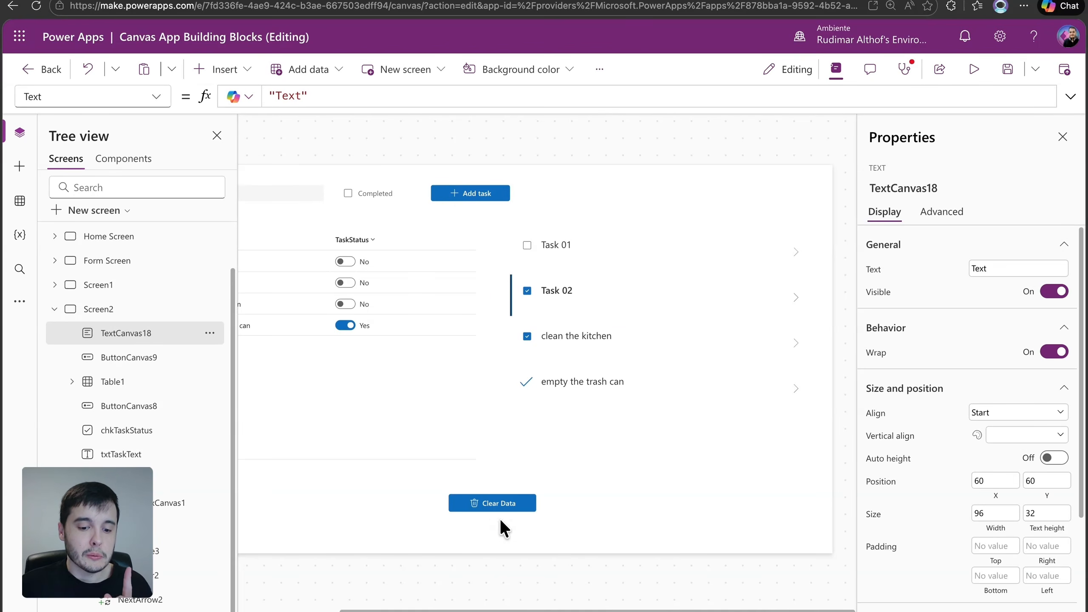
pyautogui.moveTo(496, 608); pyautogui.dragTo(388, 604)
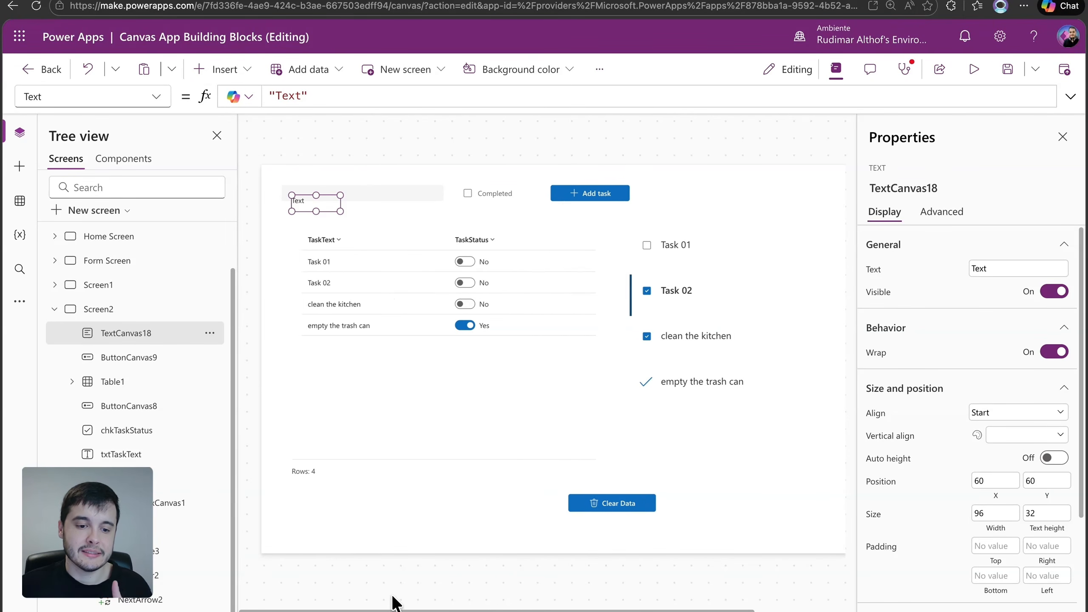
pyautogui.moveTo(316, 206); pyautogui.dragTo(675, 458)
pyautogui.click(642, 245)
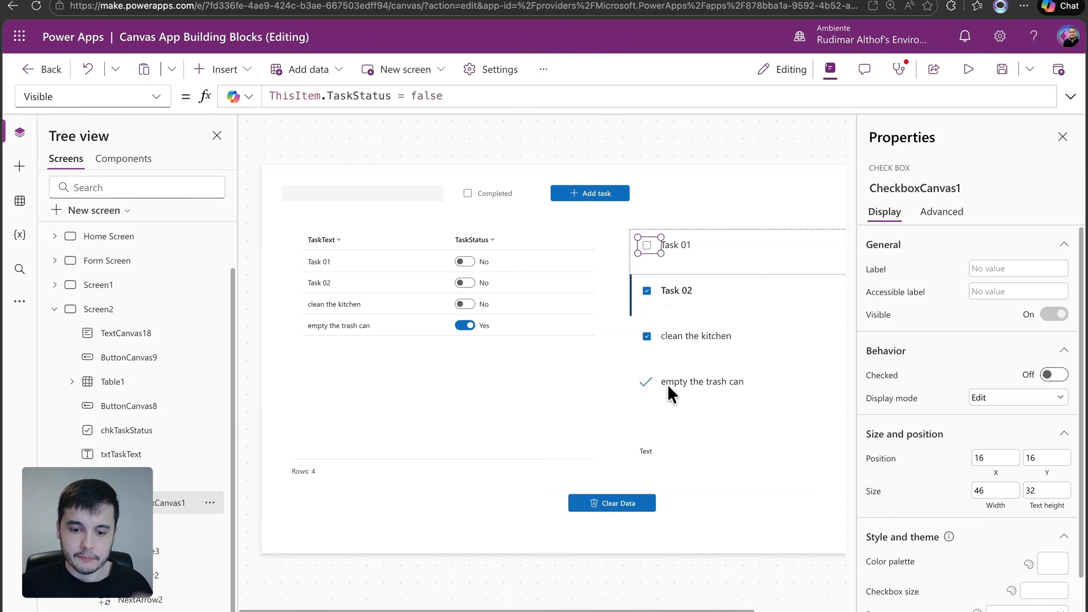
# Enlarge the new text control to about 545 by 48 and set its text to "Patch, Update, UpdateIf"
pyautogui.click(655, 456)
pyautogui.scroll(2, 725, 496)
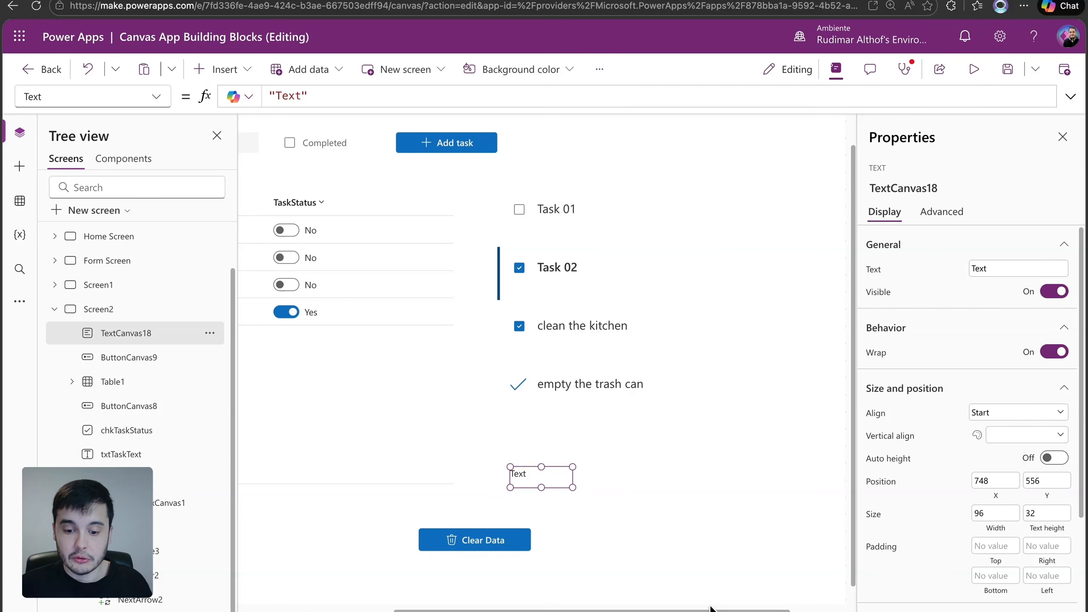
pyautogui.doubleClick(289, 96)
pyautogui.write('Patch')
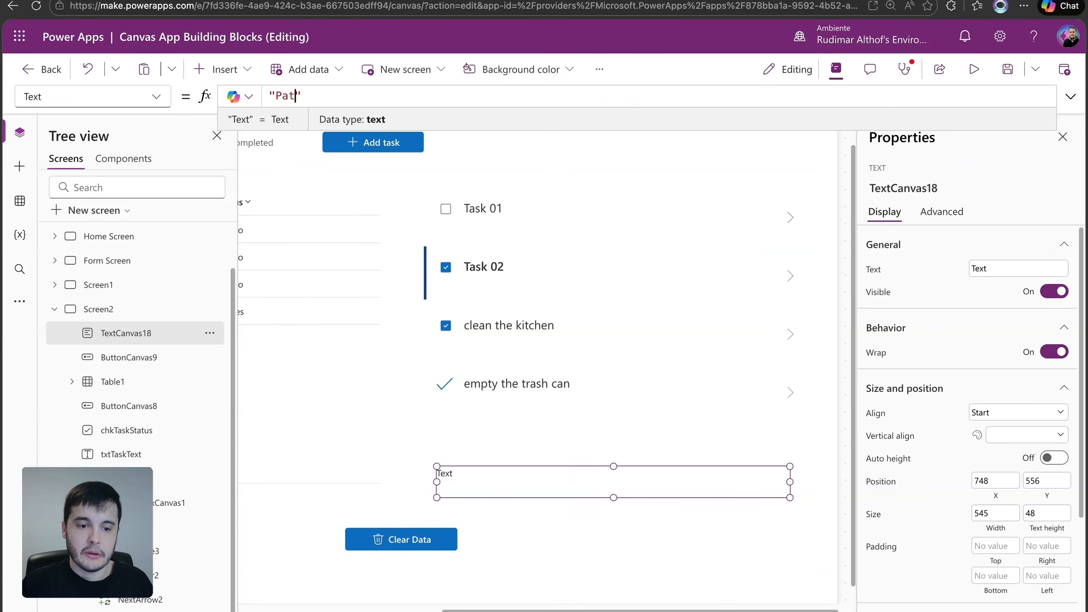
pyautogui.write(', Update')
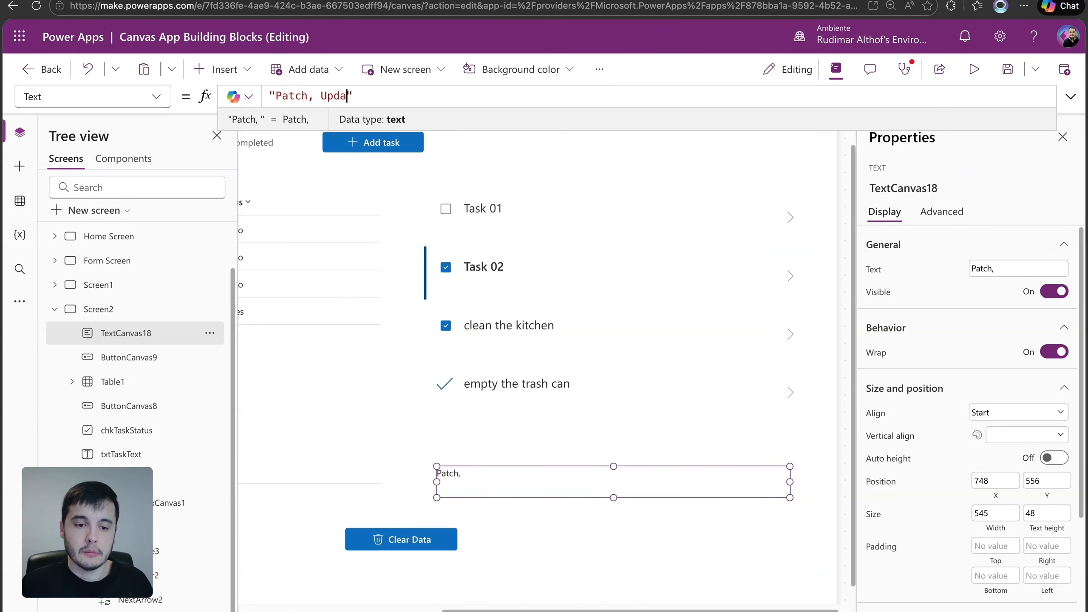
pyautogui.write(', O')
pyautogui.press('BackSpace')
pyautogui.write('UpdateI')
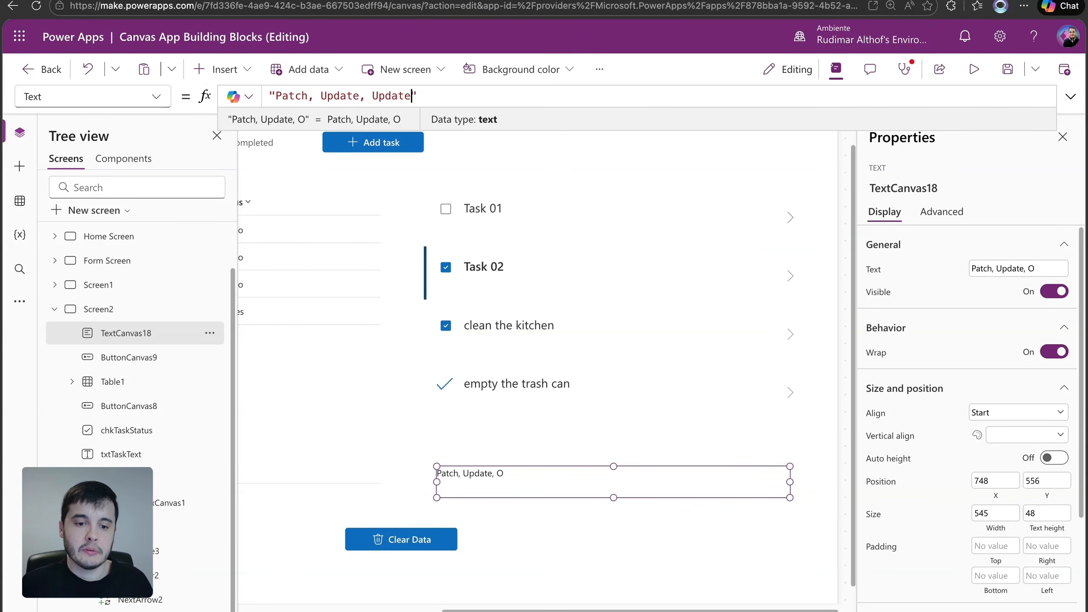
pyautogui.write('f')
pyautogui.click(729, 413)
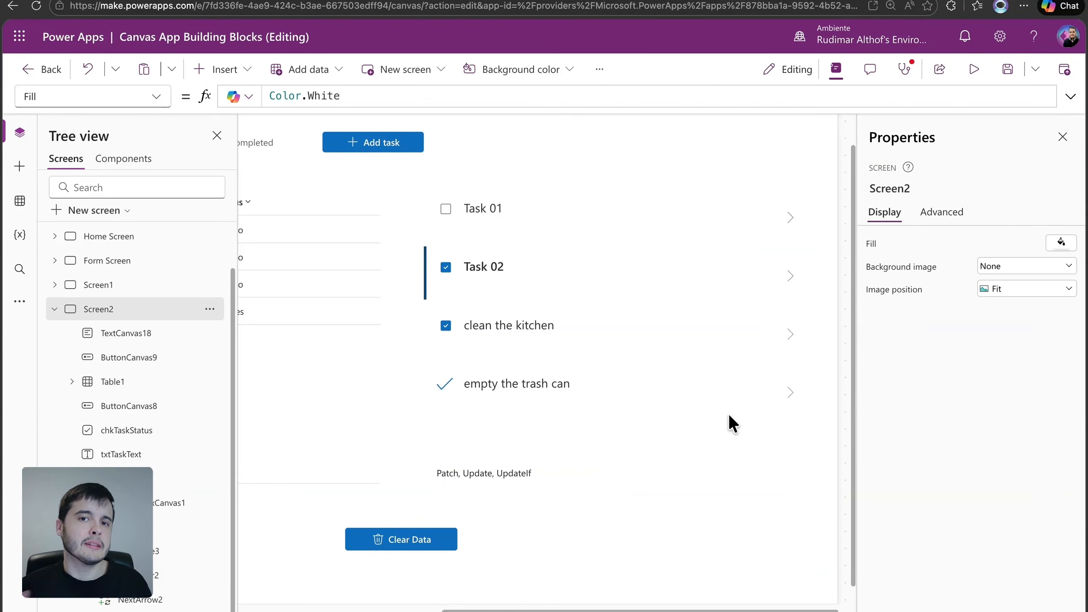